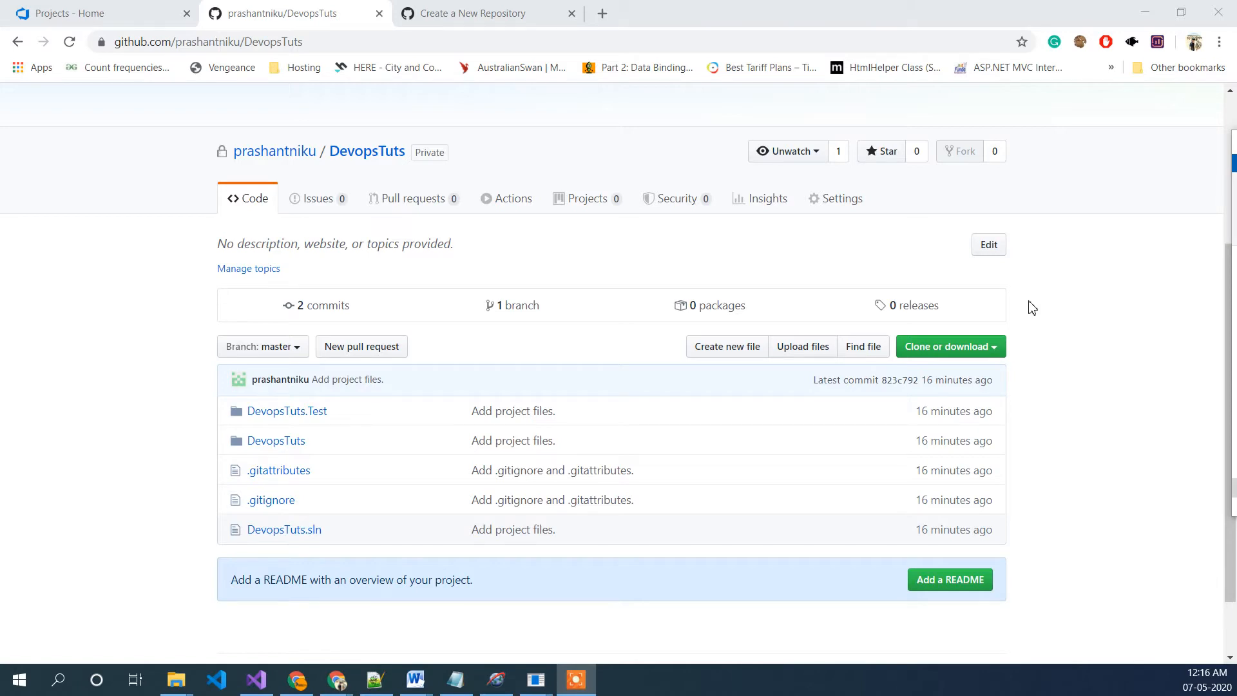
Step: Copy the repository name DevopsTuts from its GitHub page
{"action": "left_click", "coordinate": [45, 13]}
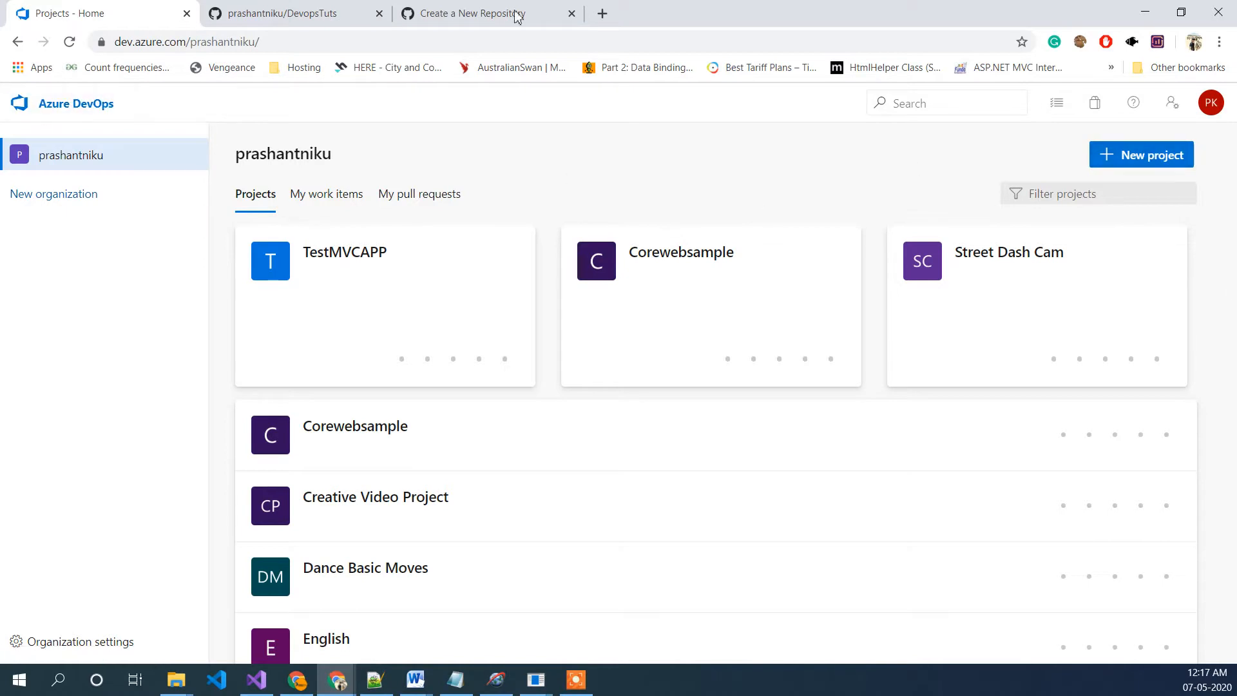
{"action": "left_click", "coordinate": [331, 9]}
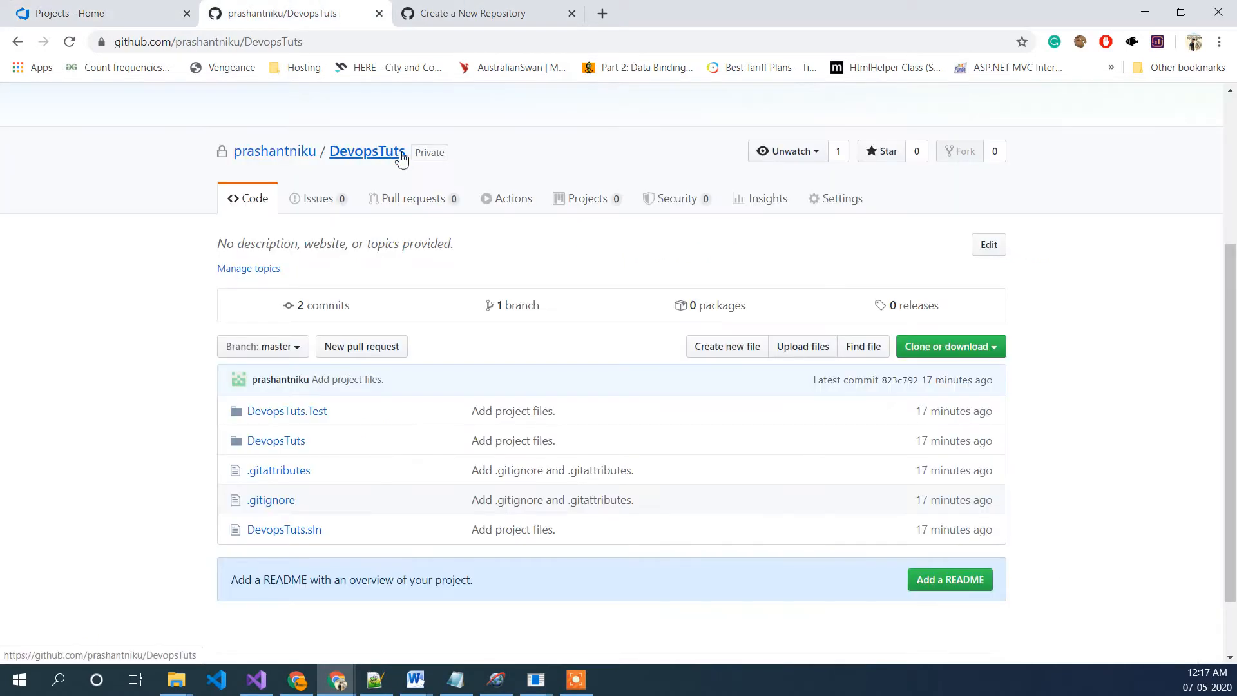
{"action": "left_click_drag", "start_coordinate": [410, 152], "coordinate": [335, 152]}
{"action": "key", "text": "ctrl+c"}
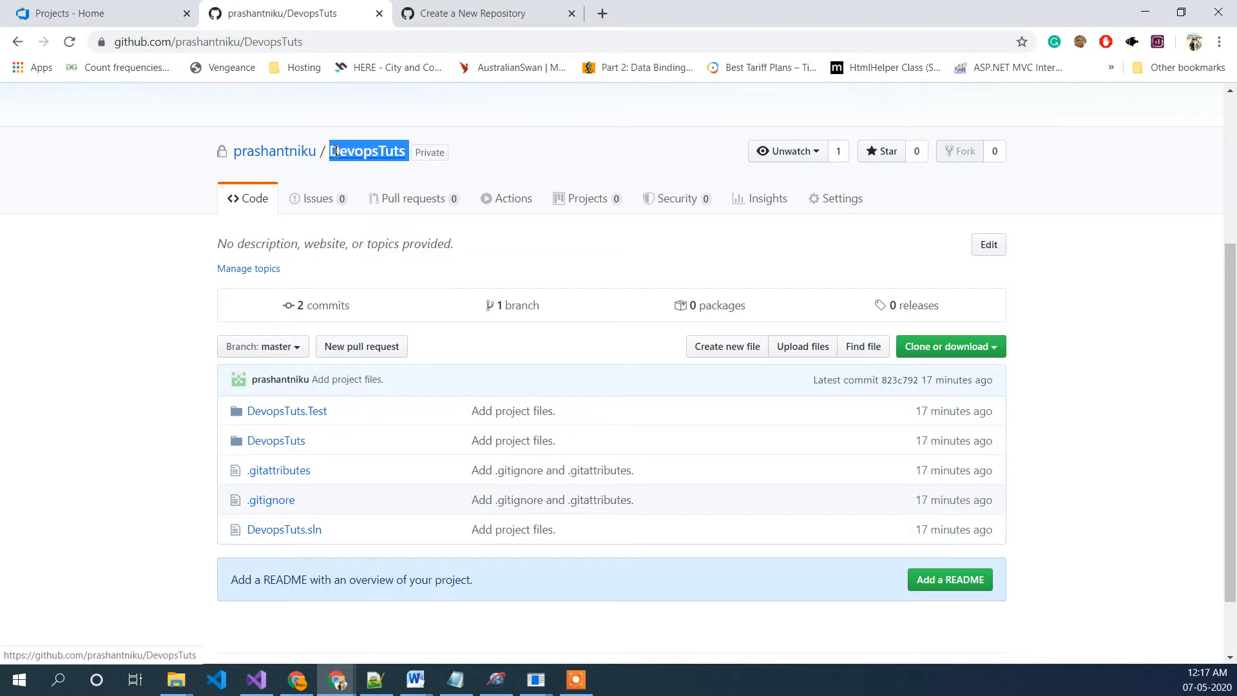
Step: Switch to Azure DevOps and start a new project named DevopsTuts
{"action": "left_click", "coordinate": [120, 9]}
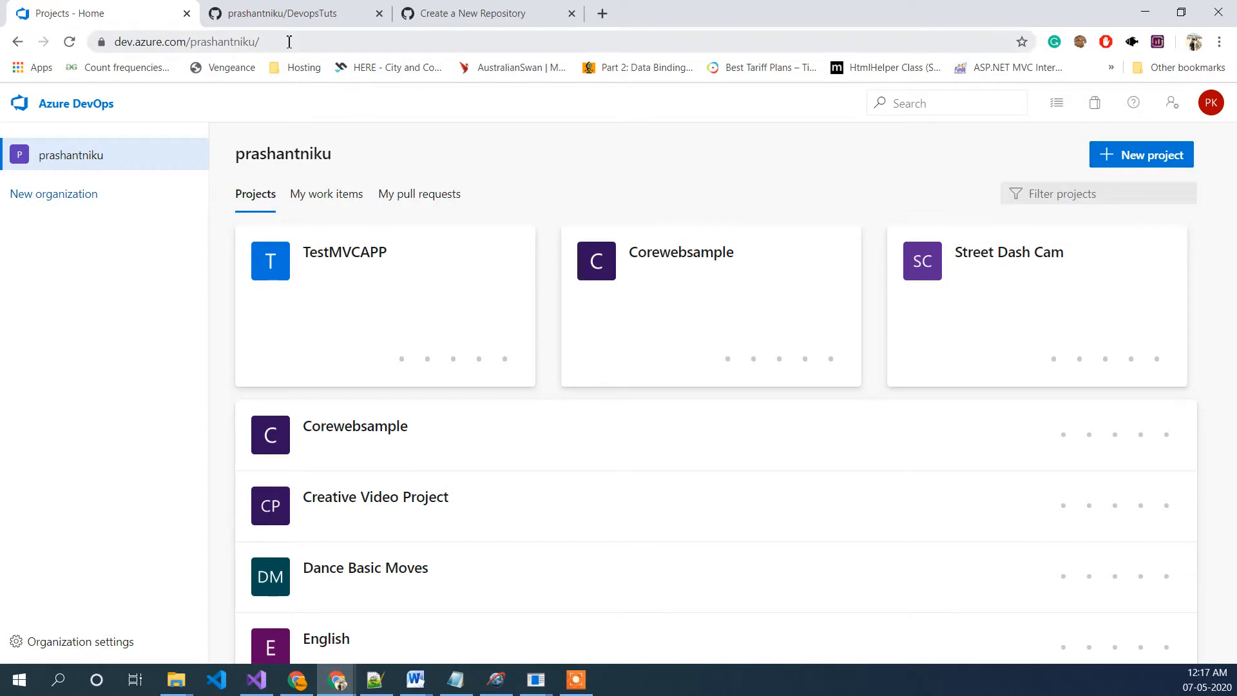
{"action": "left_click_drag", "start_coordinate": [287, 41], "coordinate": [119, 41]}
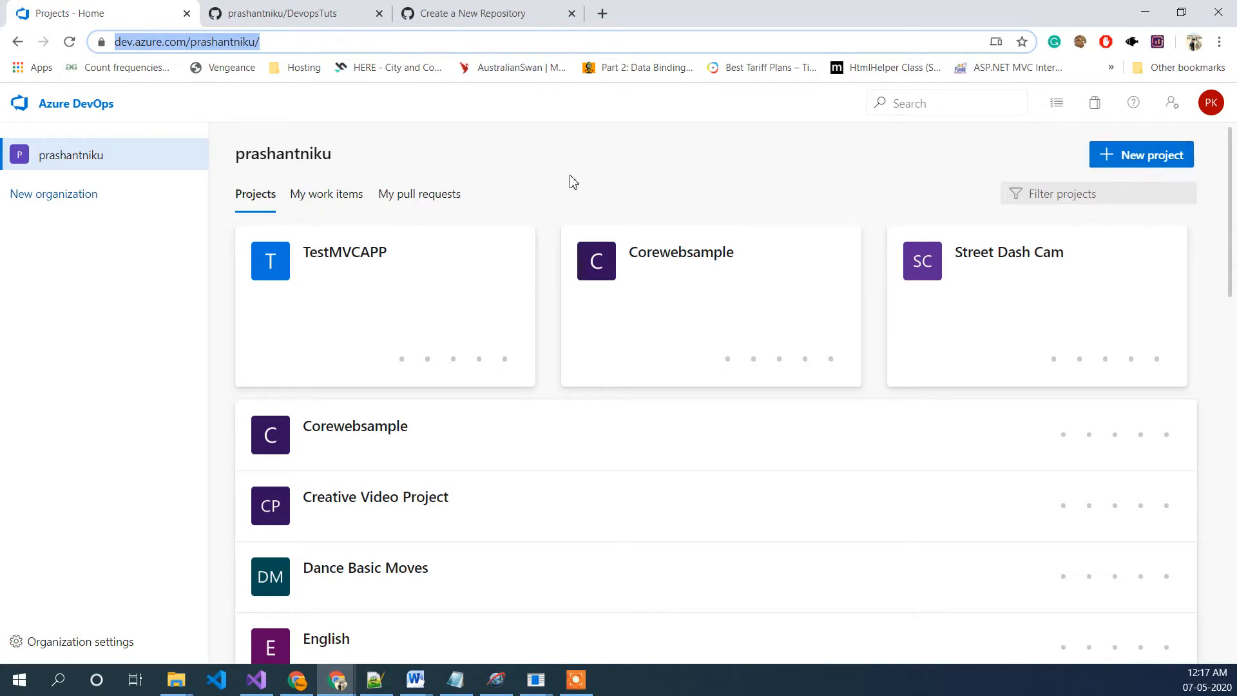
{"action": "left_click", "coordinate": [1111, 161]}
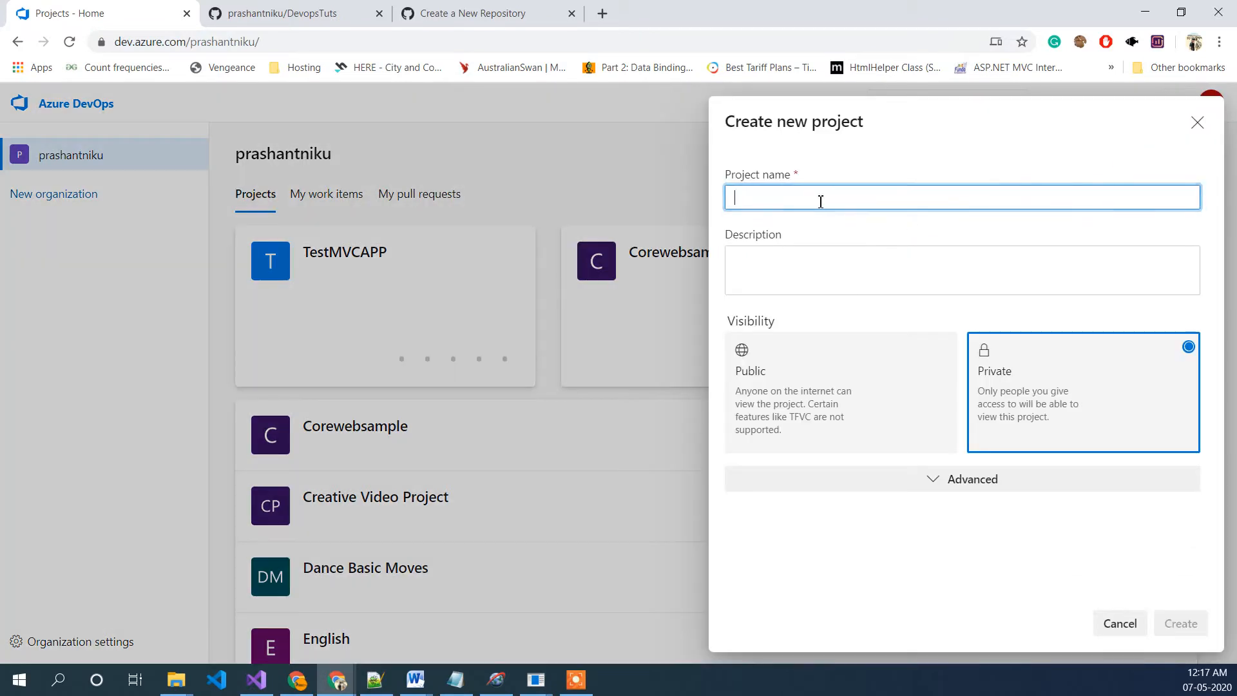
{"action": "key", "text": "ctrl+v"}
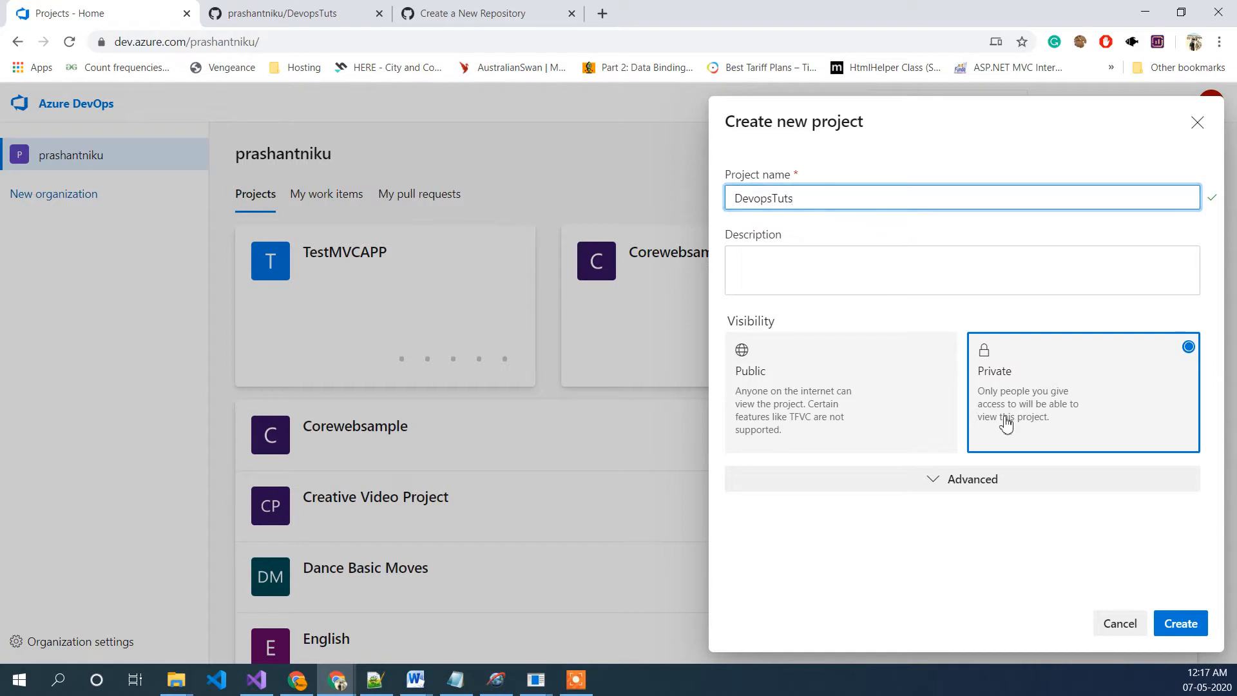
Step: Create the private project with Git version control and the Agile work item process
{"action": "left_click", "coordinate": [939, 487]}
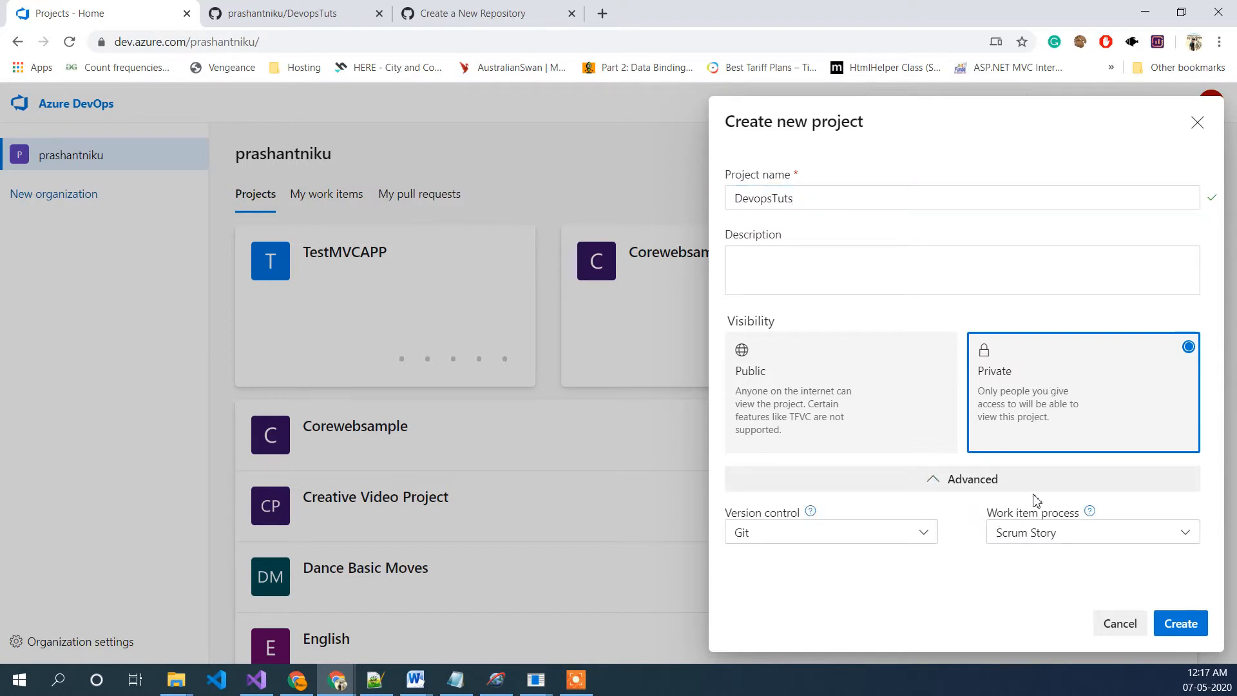
{"action": "left_click", "coordinate": [923, 538]}
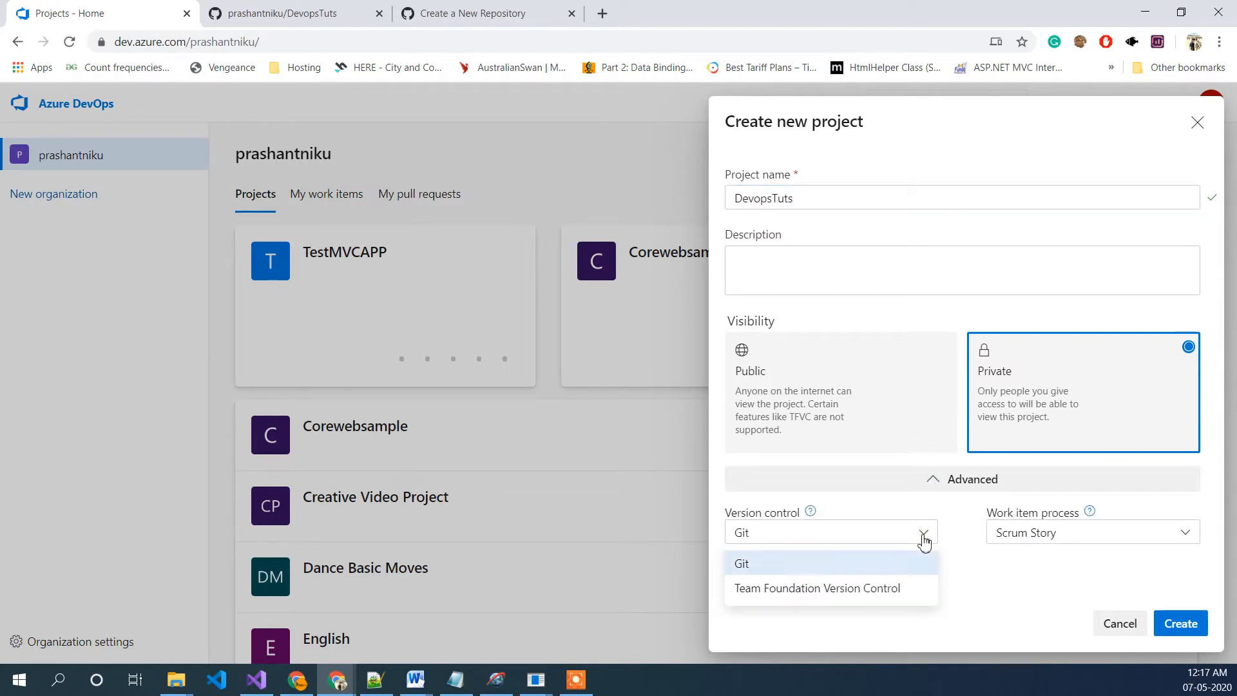
{"action": "left_click", "coordinate": [924, 540]}
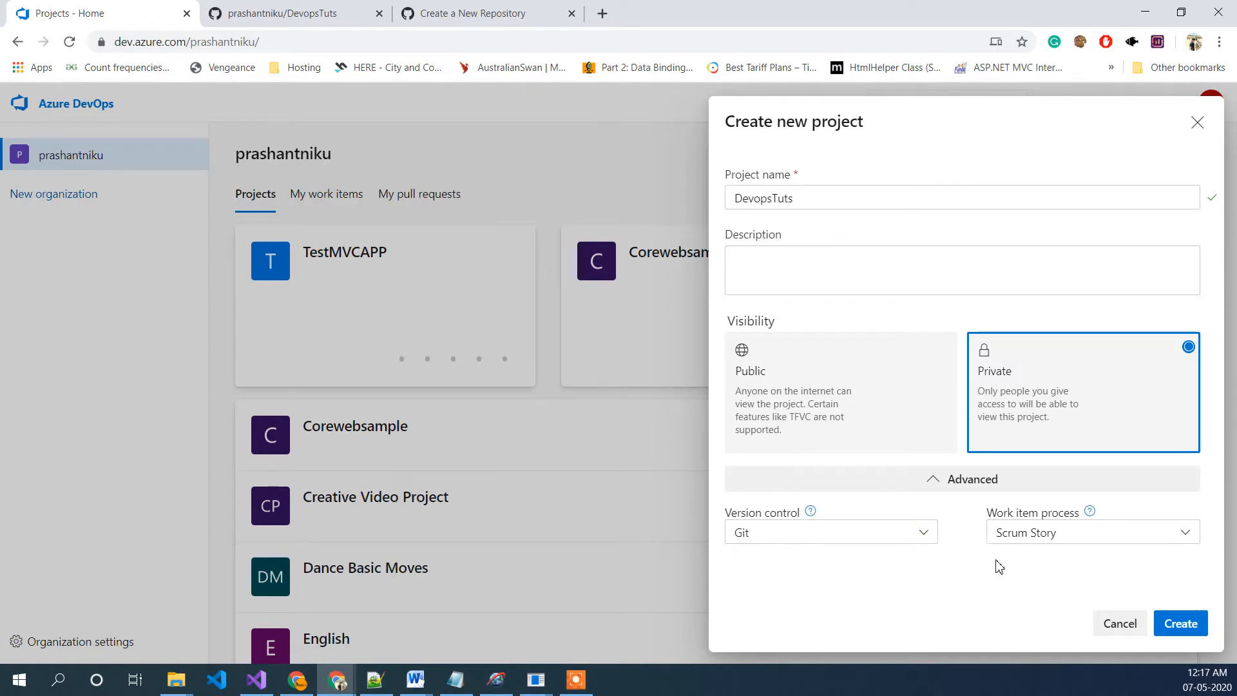
{"action": "left_click", "coordinate": [1034, 537]}
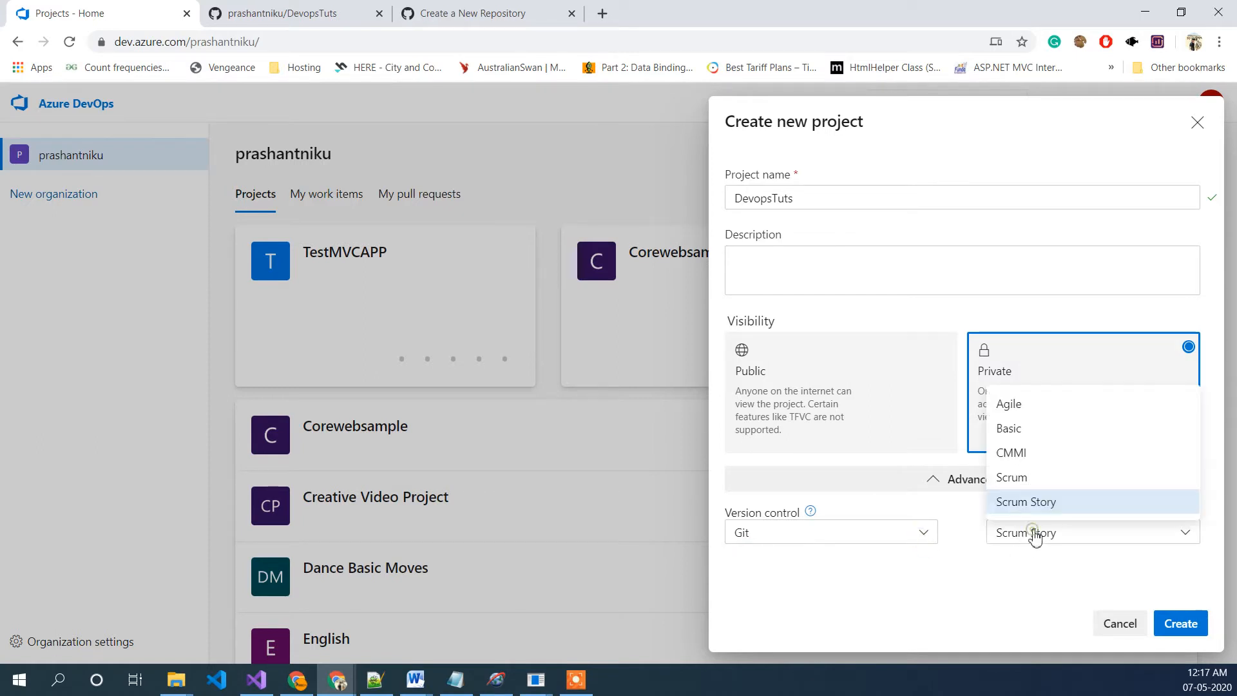
{"action": "left_click", "coordinate": [1052, 406]}
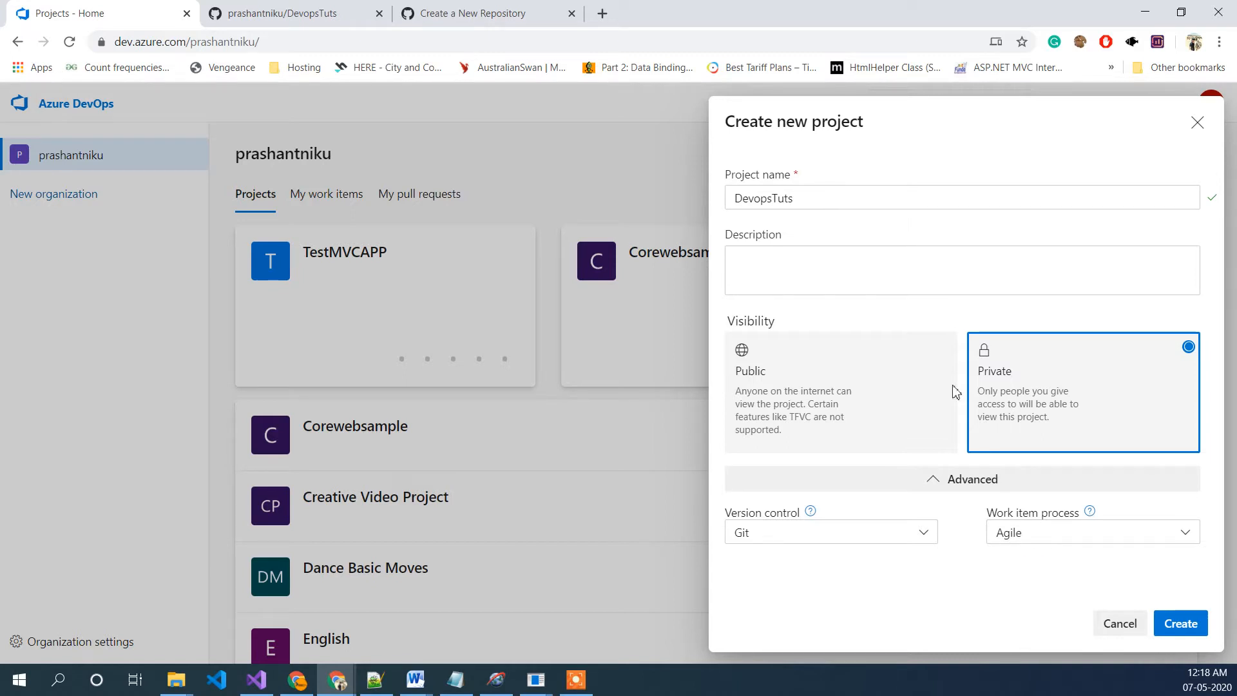
{"action": "left_click", "coordinate": [1195, 624]}
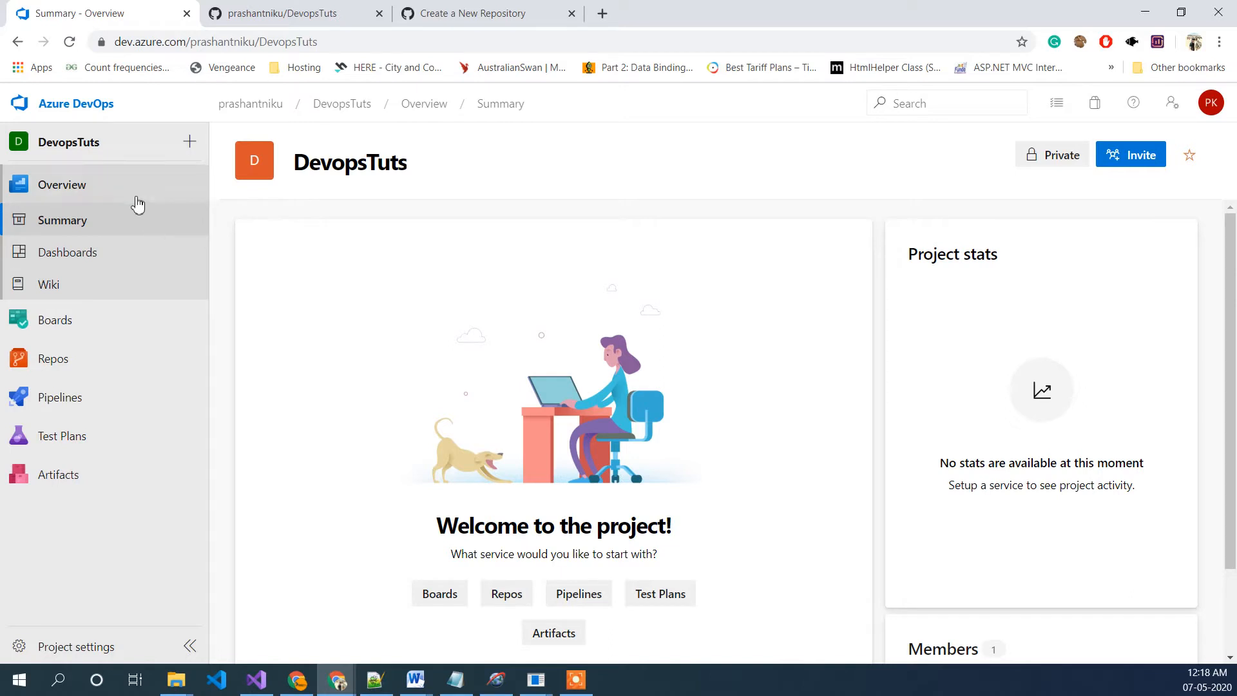
Step: Add an item titled "Add a controller to mvc" to the New column of the project's Stories board
{"action": "mouse_move", "coordinate": [91, 338]}
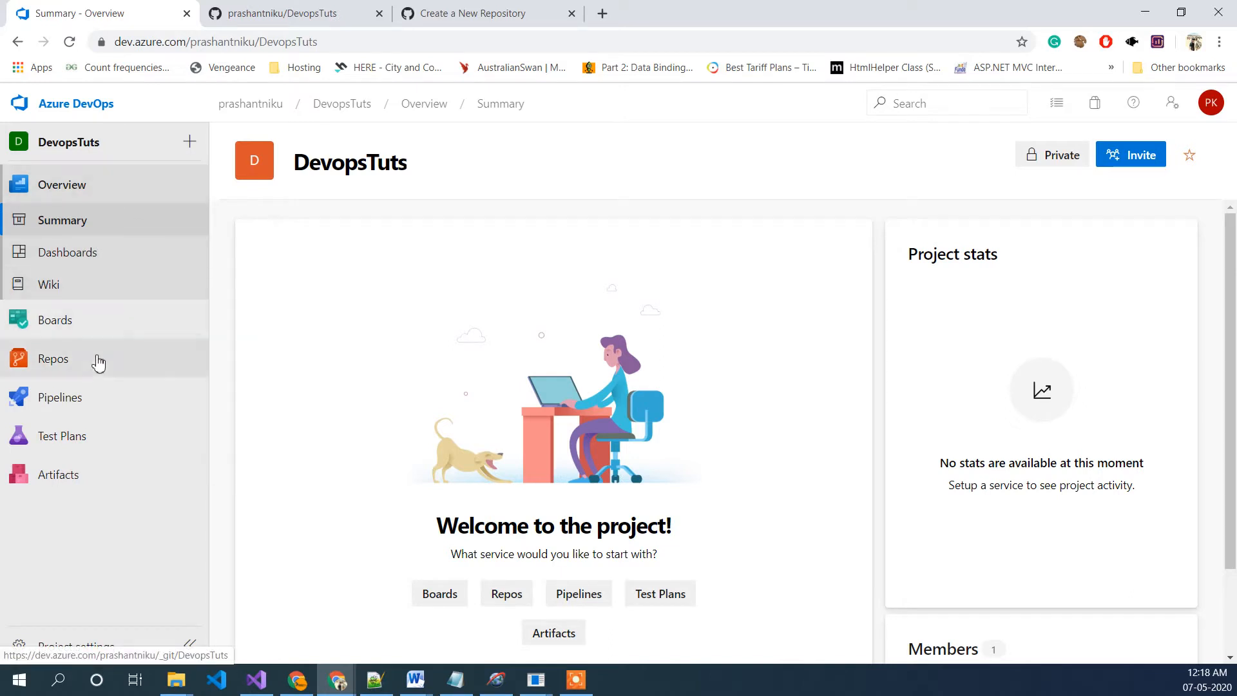
{"action": "mouse_move", "coordinate": [99, 363]}
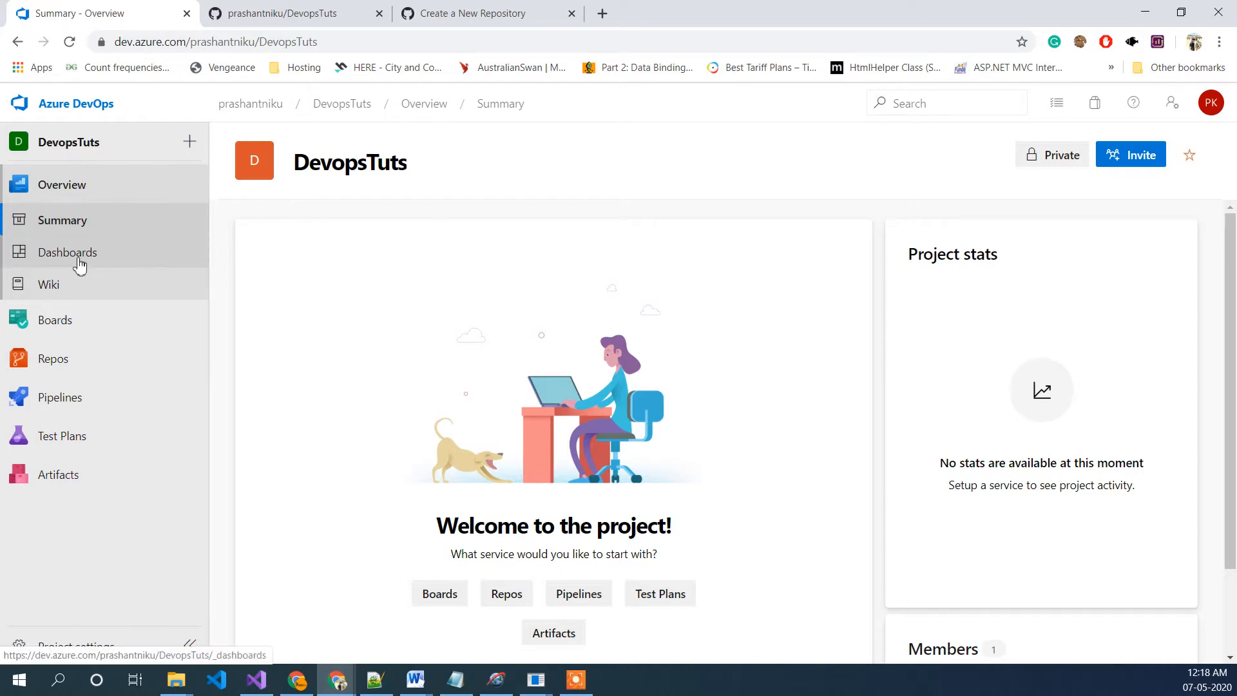
{"action": "left_click", "coordinate": [84, 328]}
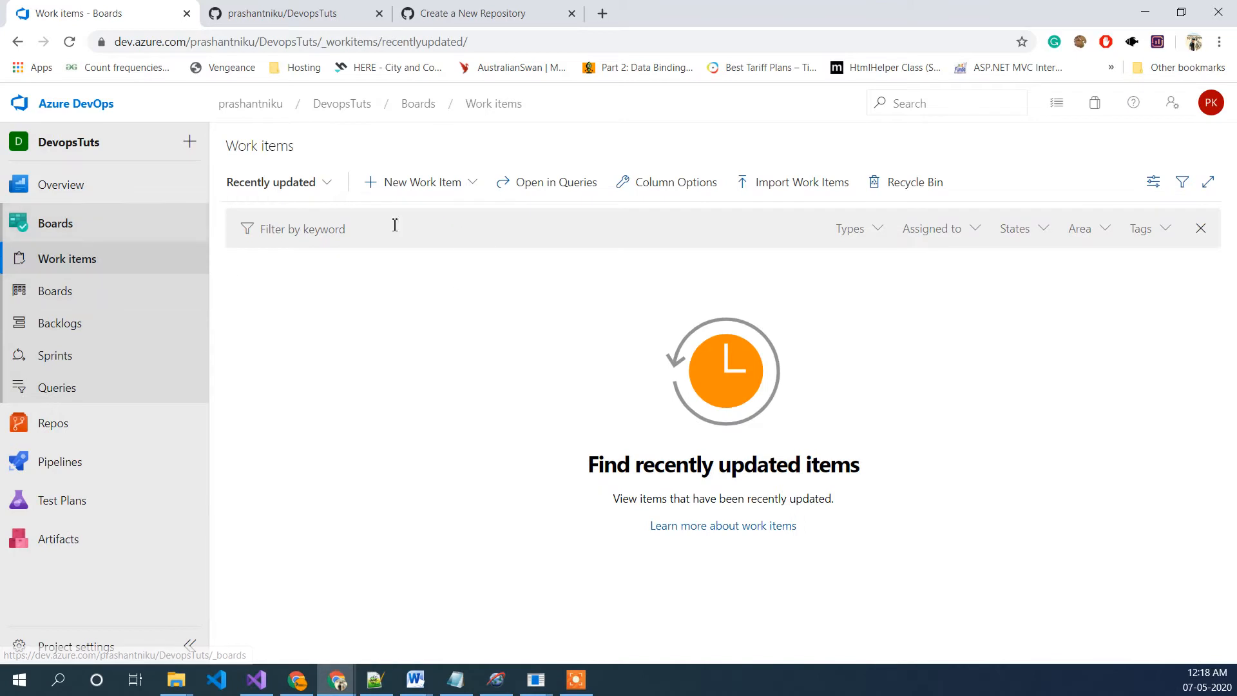
{"action": "left_click", "coordinate": [100, 304]}
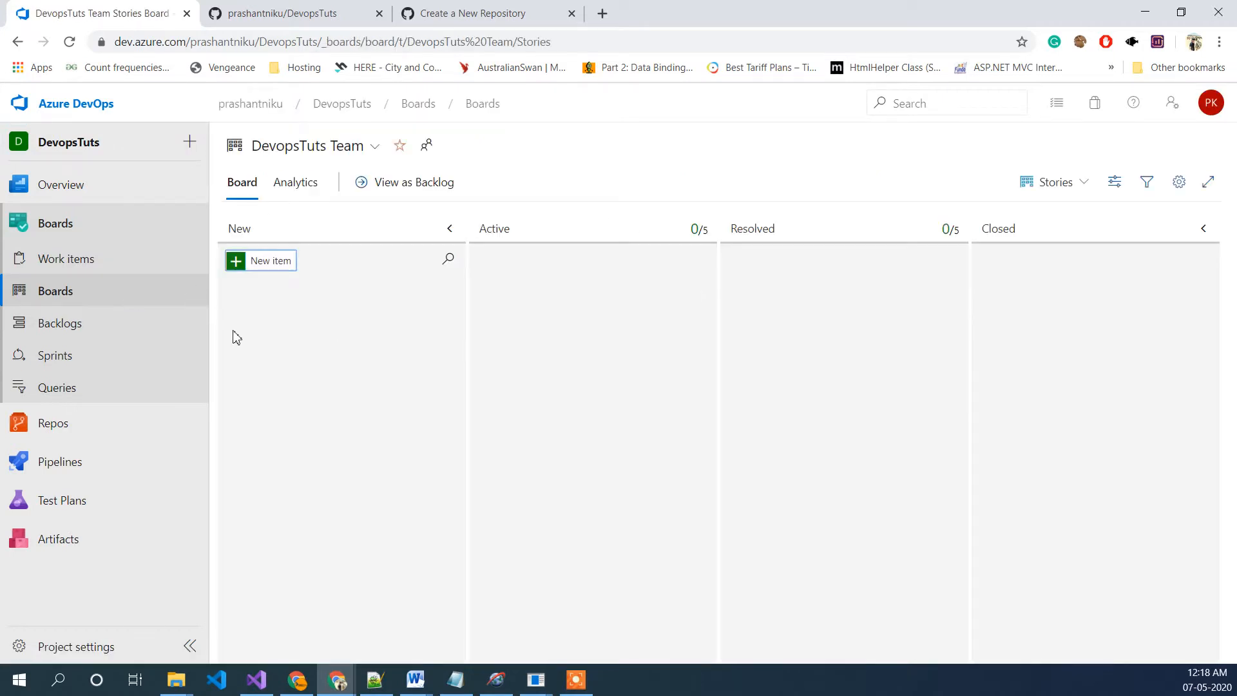
{"action": "left_click", "coordinate": [237, 264]}
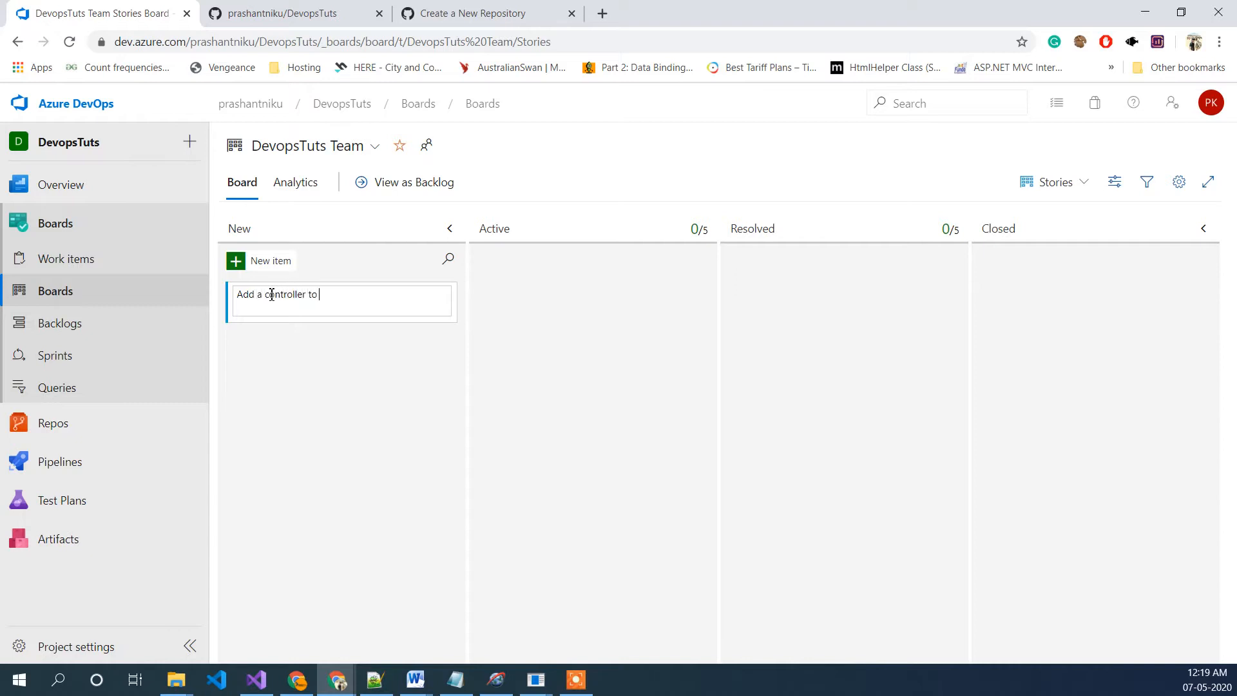
{"action": "key", "text": "Return"}
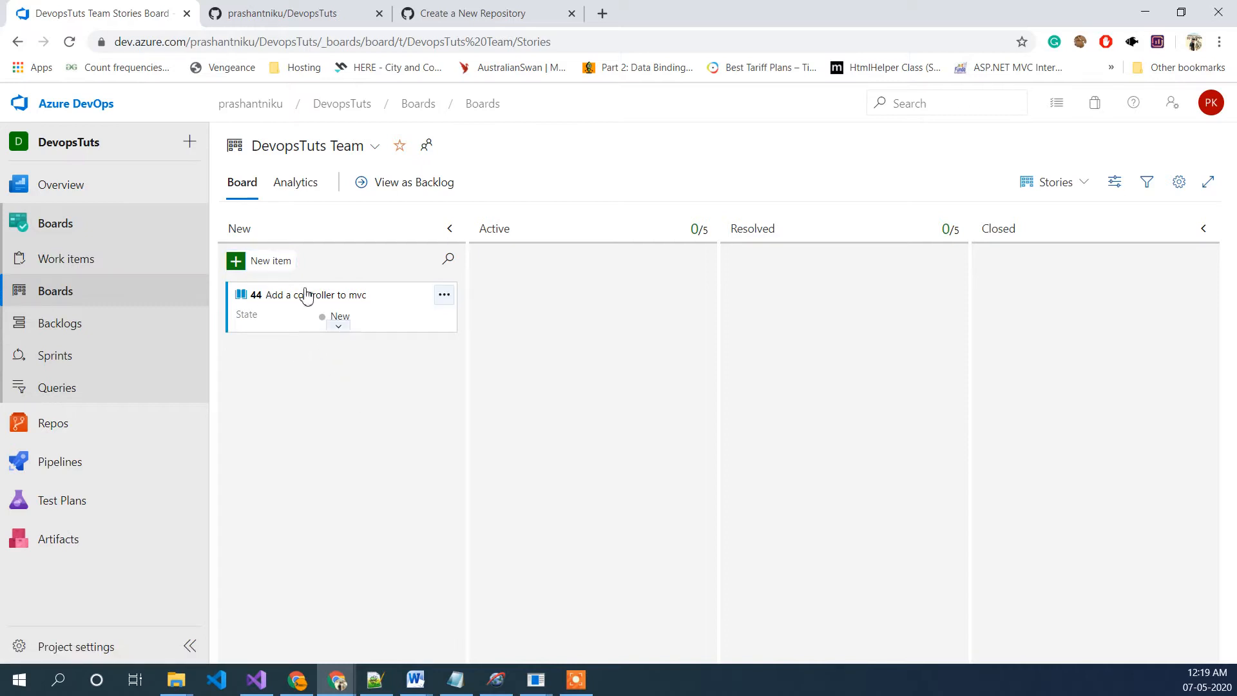
{"action": "left_click", "coordinate": [304, 295]}
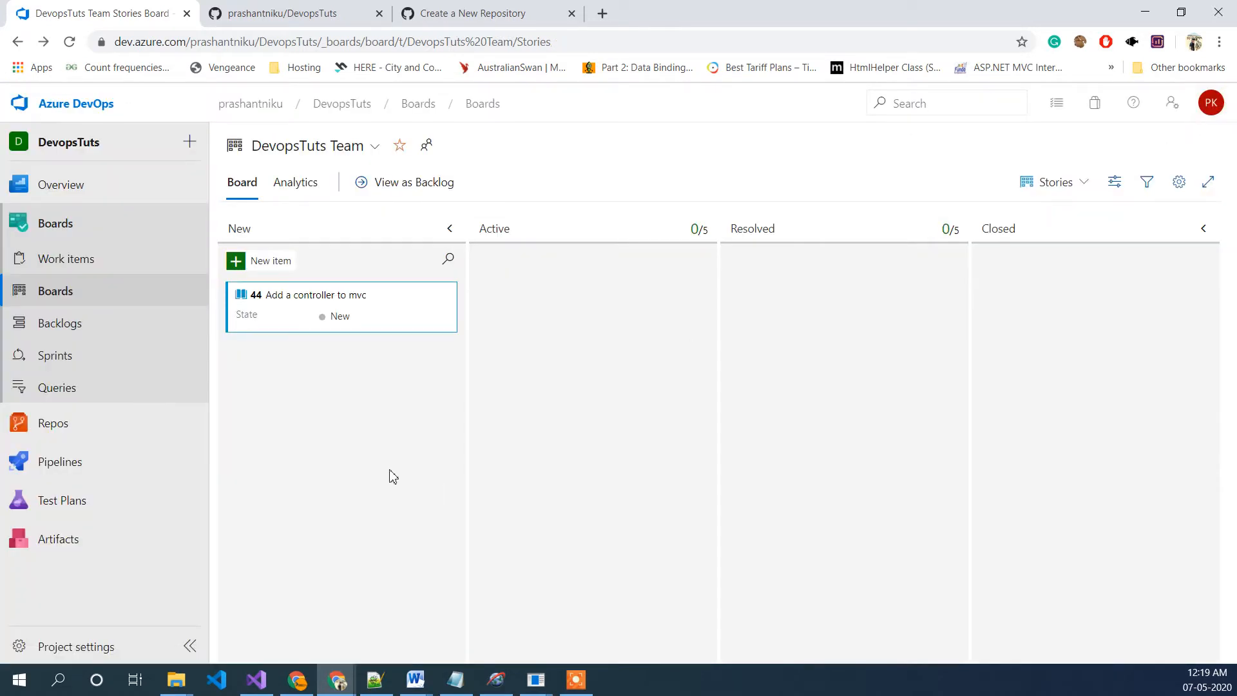
{"action": "left_click", "coordinate": [345, 411]}
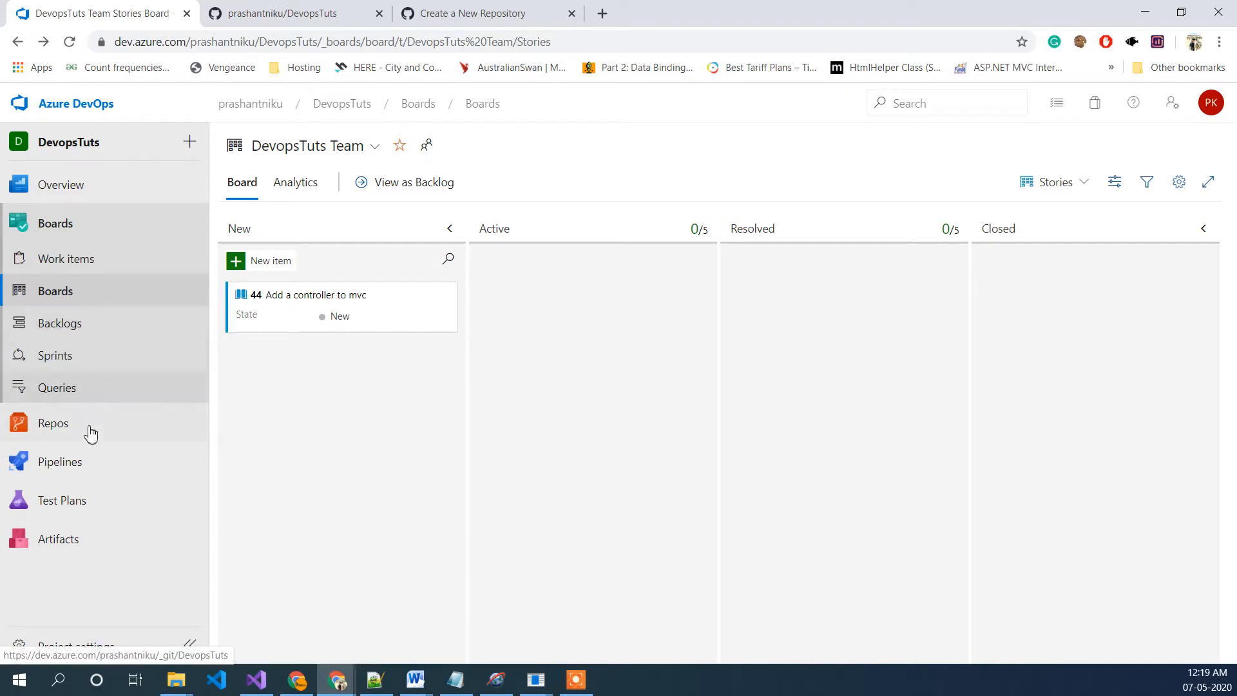
Step: Start creating the project's first pipeline with the classic editor, without YAML
{"action": "mouse_move", "coordinate": [94, 464]}
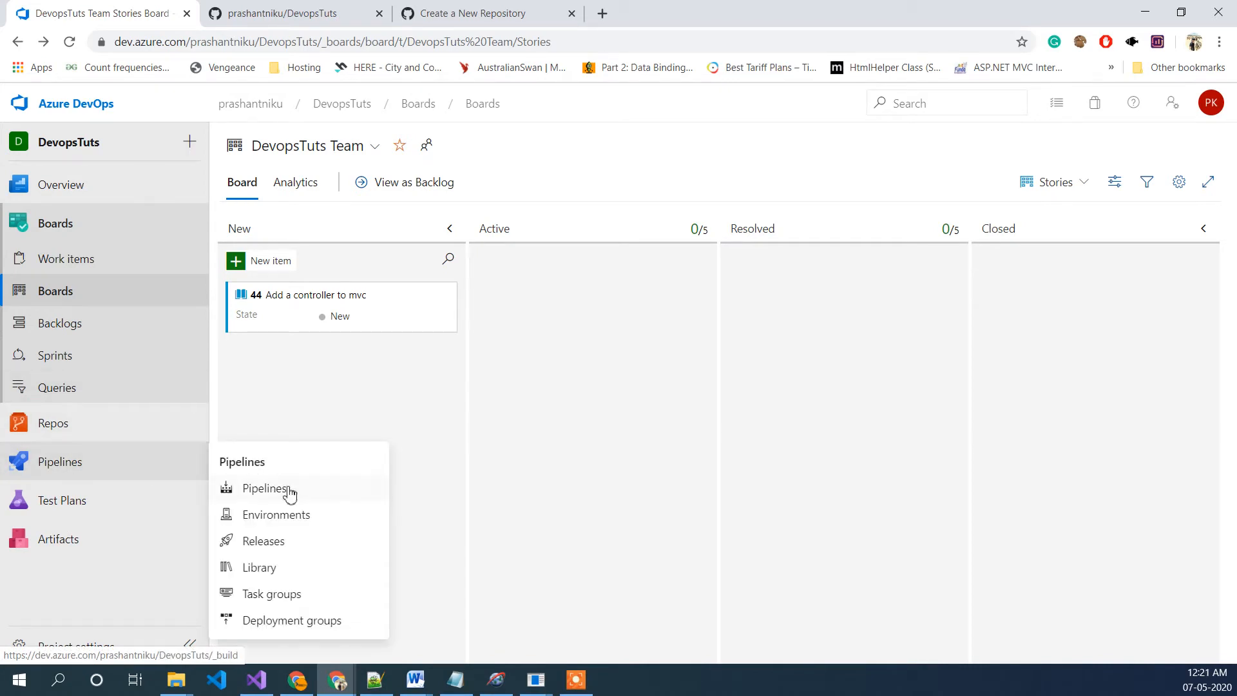
{"action": "left_click", "coordinate": [87, 464]}
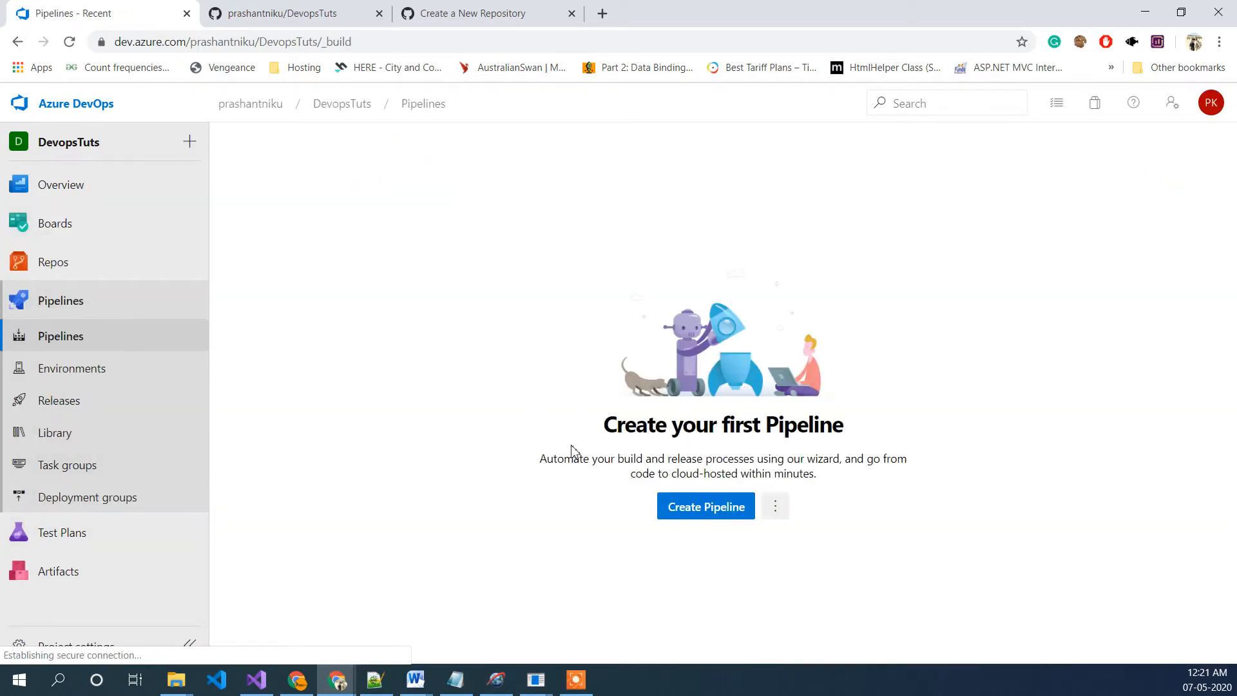
{"action": "left_click", "coordinate": [705, 507]}
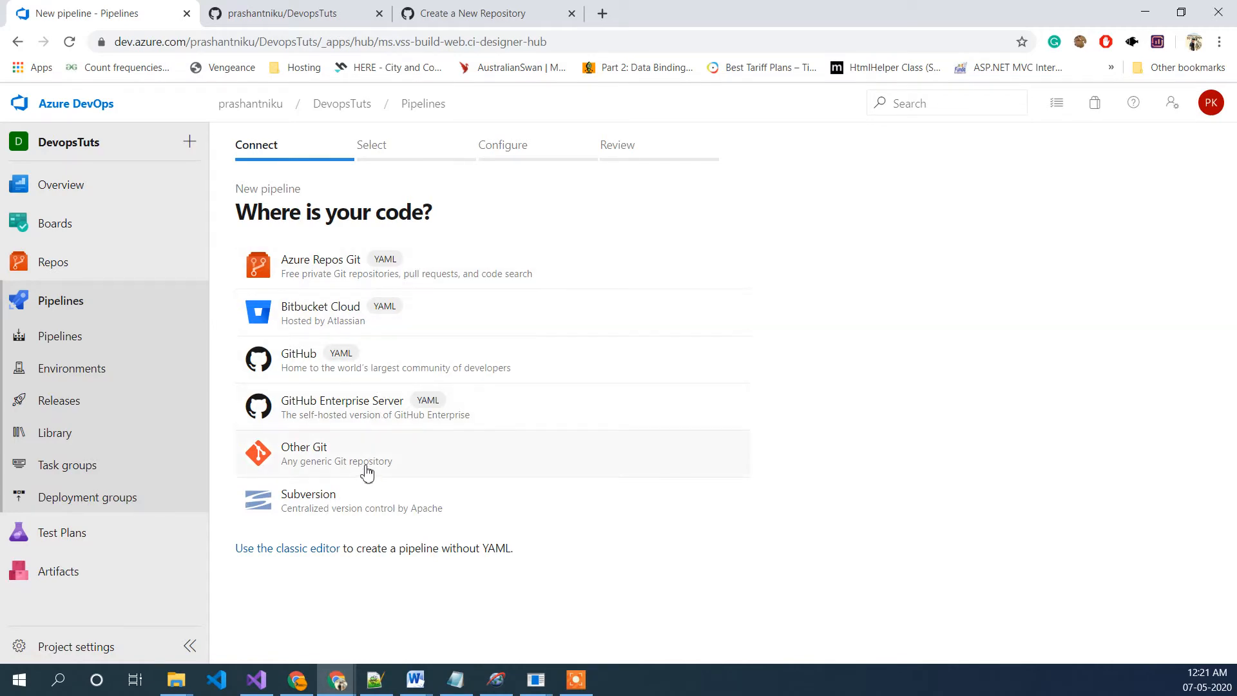
{"action": "left_click", "coordinate": [329, 5]}
{"action": "double_click", "coordinate": [157, 40]}
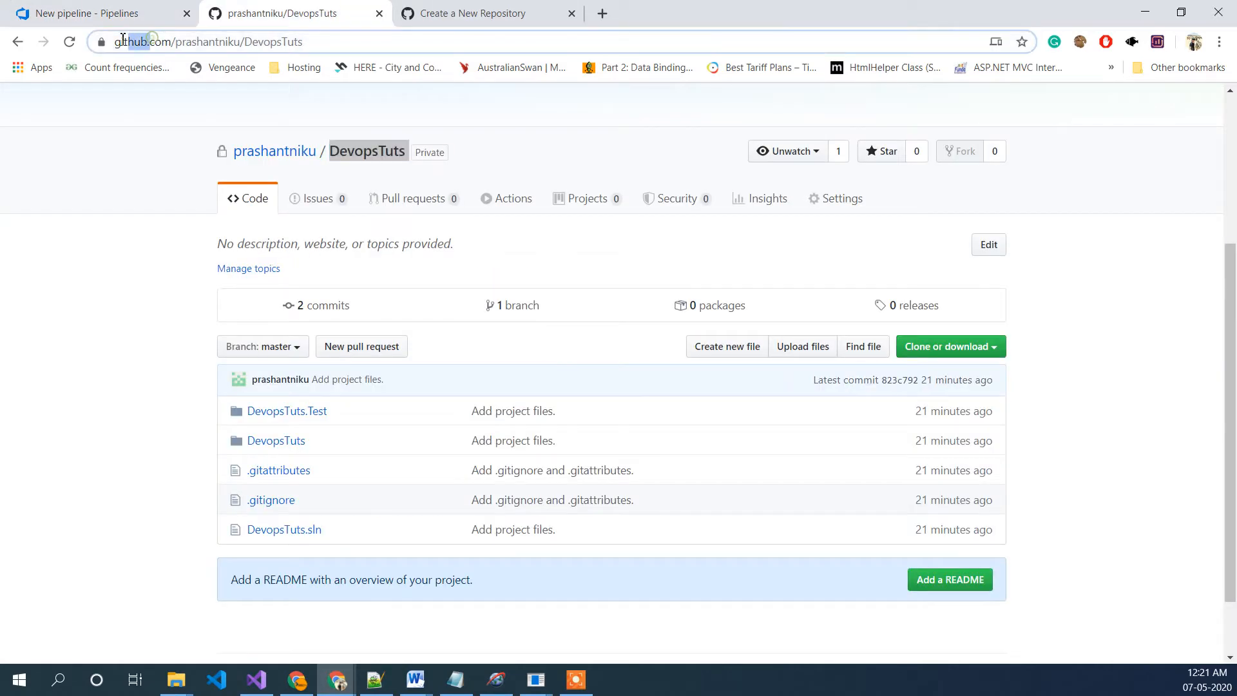
{"action": "left_click", "coordinate": [124, 14]}
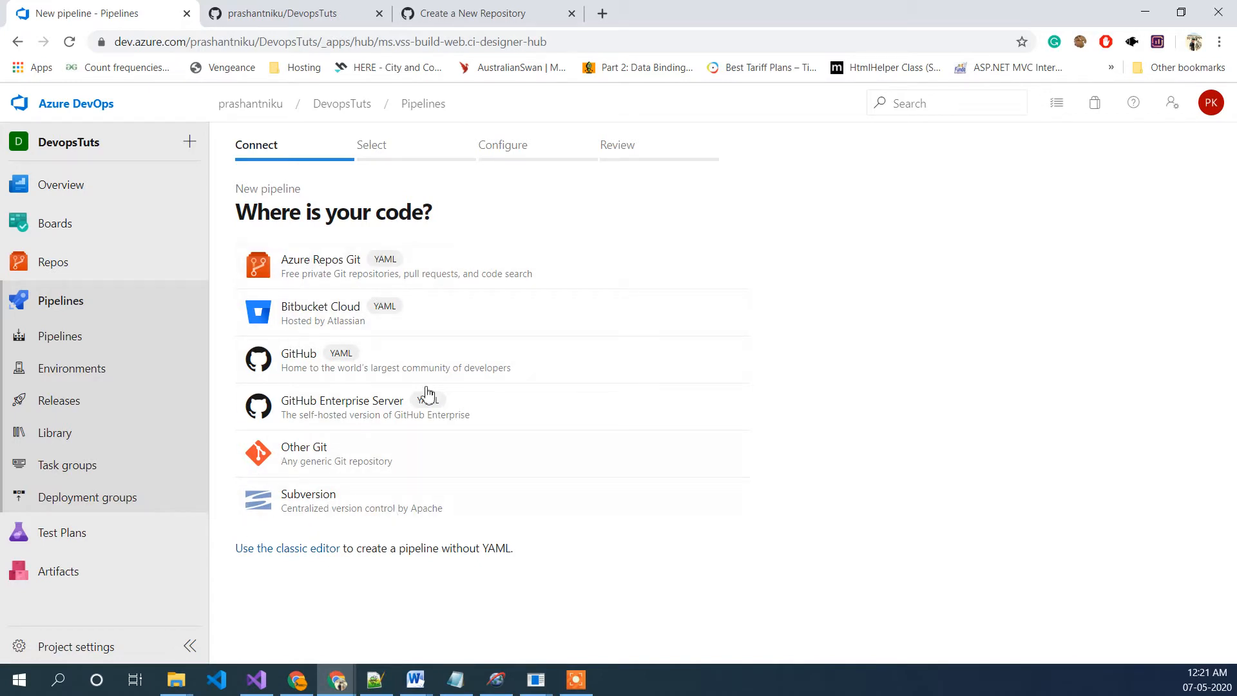
{"action": "left_click", "coordinate": [277, 549]}
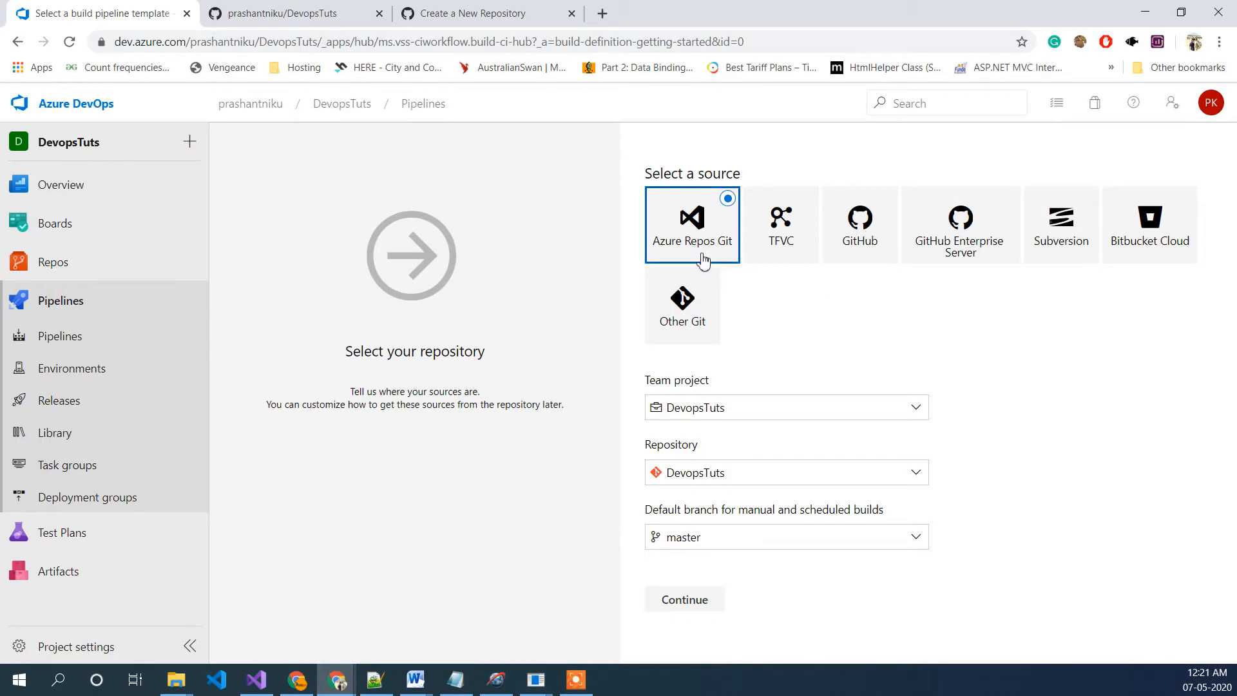
Step: Choose GitHub as the pipeline source and authorize the connection "GitHub connection 1" using OAuth
{"action": "left_click", "coordinate": [863, 242]}
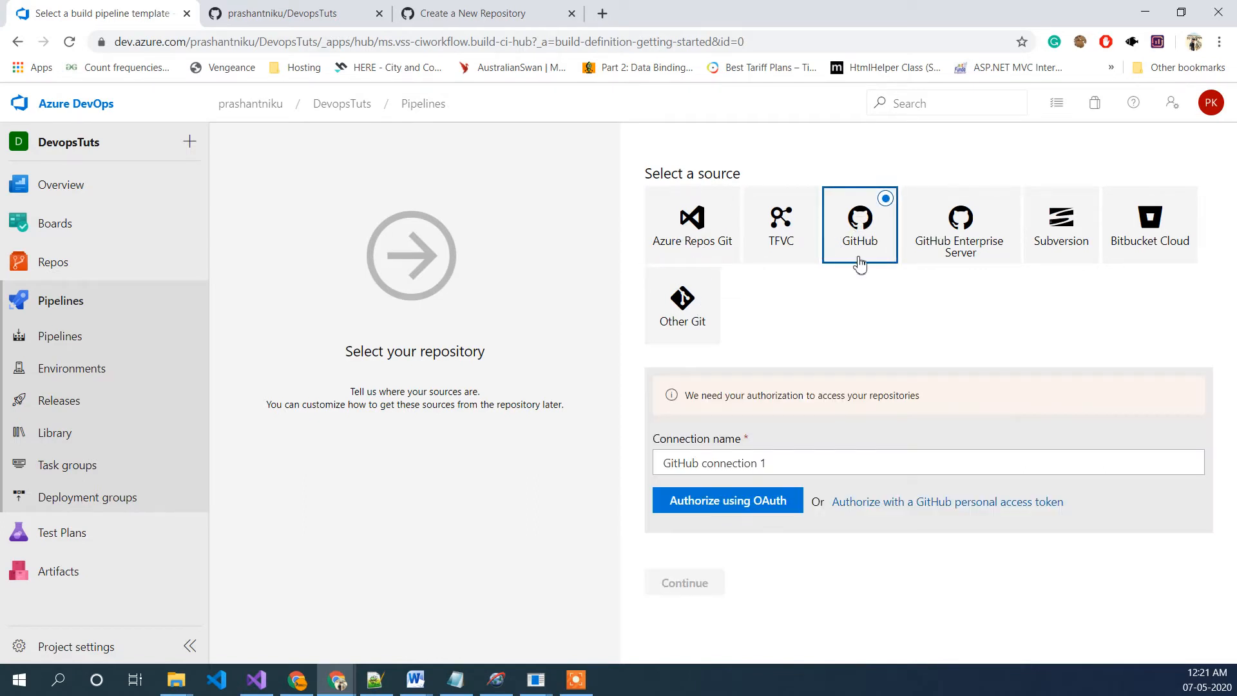
{"action": "double_click", "coordinate": [766, 395]}
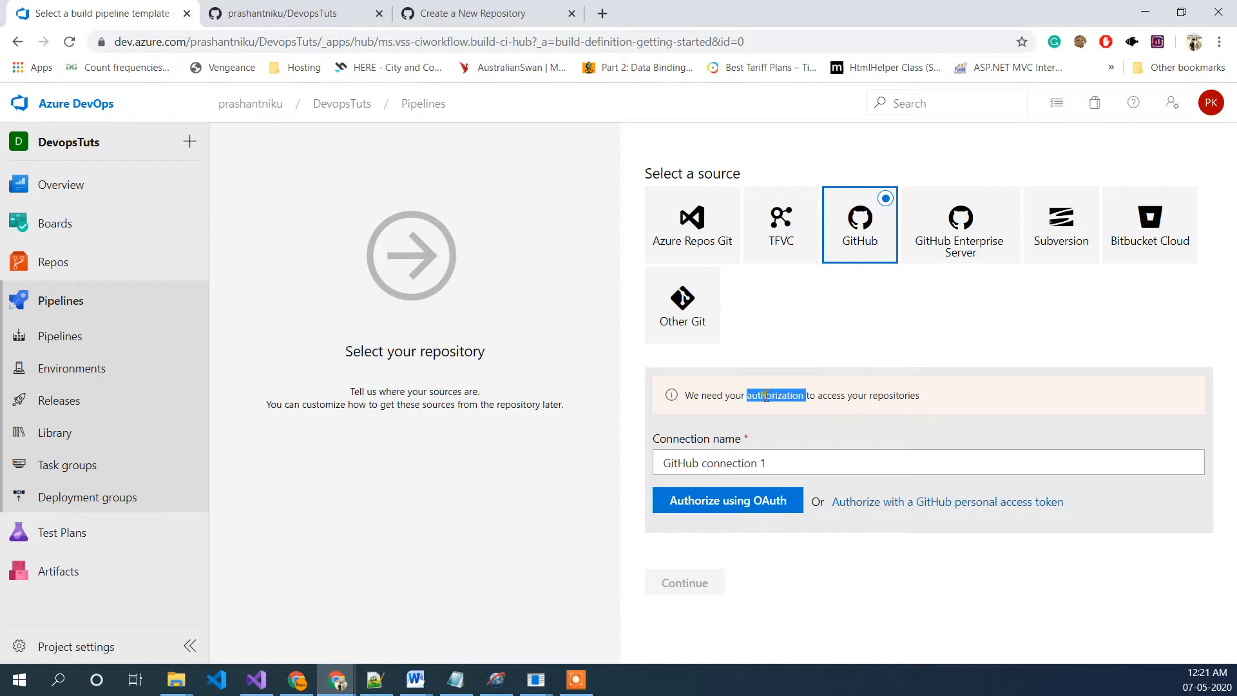
{"action": "left_click", "coordinate": [890, 403]}
{"action": "left_click_drag", "start_coordinate": [711, 395], "coordinate": [857, 398]}
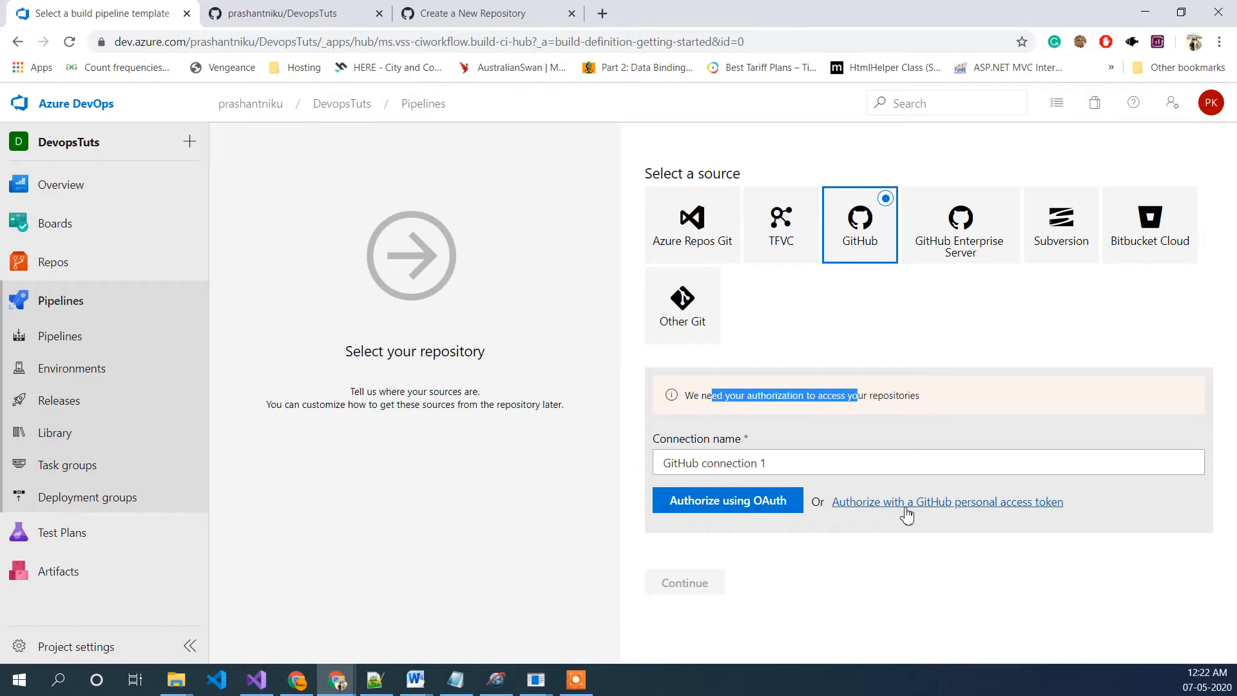
{"action": "left_click", "coordinate": [714, 502]}
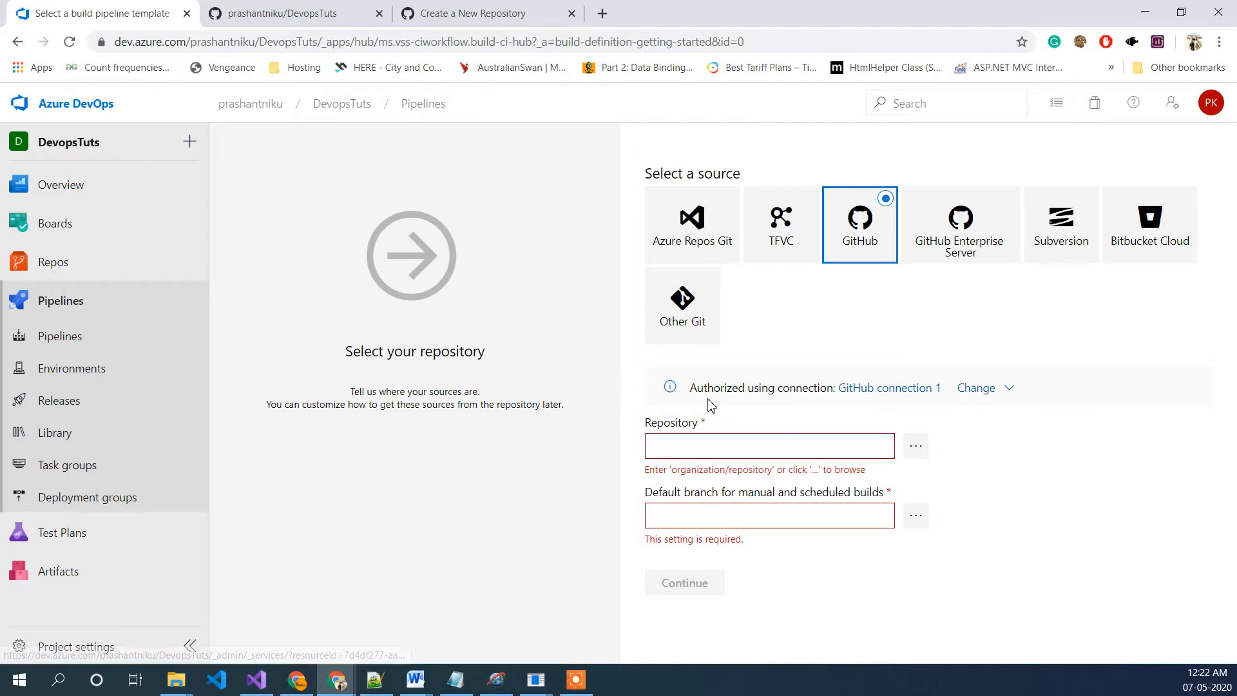
Step: Choose the DevopsTuts GitHub repository as the source for the build pipeline
{"action": "left_click", "coordinate": [921, 449]}
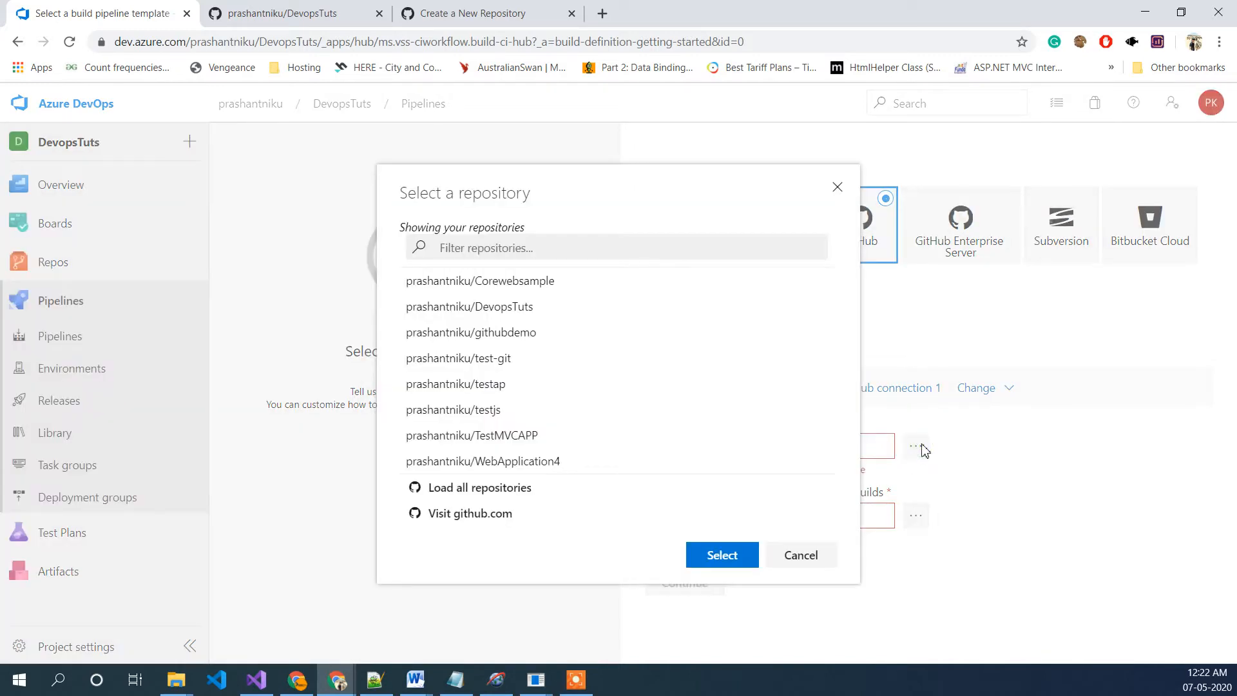
{"action": "left_click", "coordinate": [817, 552]}
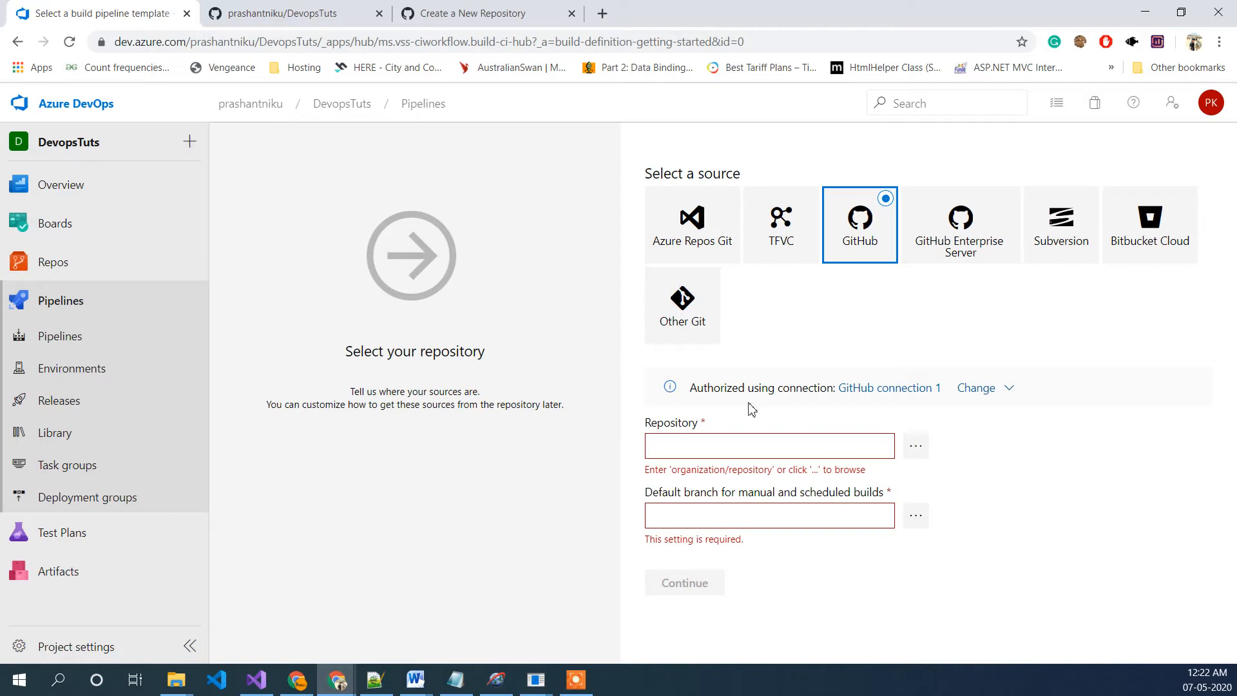
{"action": "left_click_drag", "start_coordinate": [703, 389], "coordinate": [760, 384]}
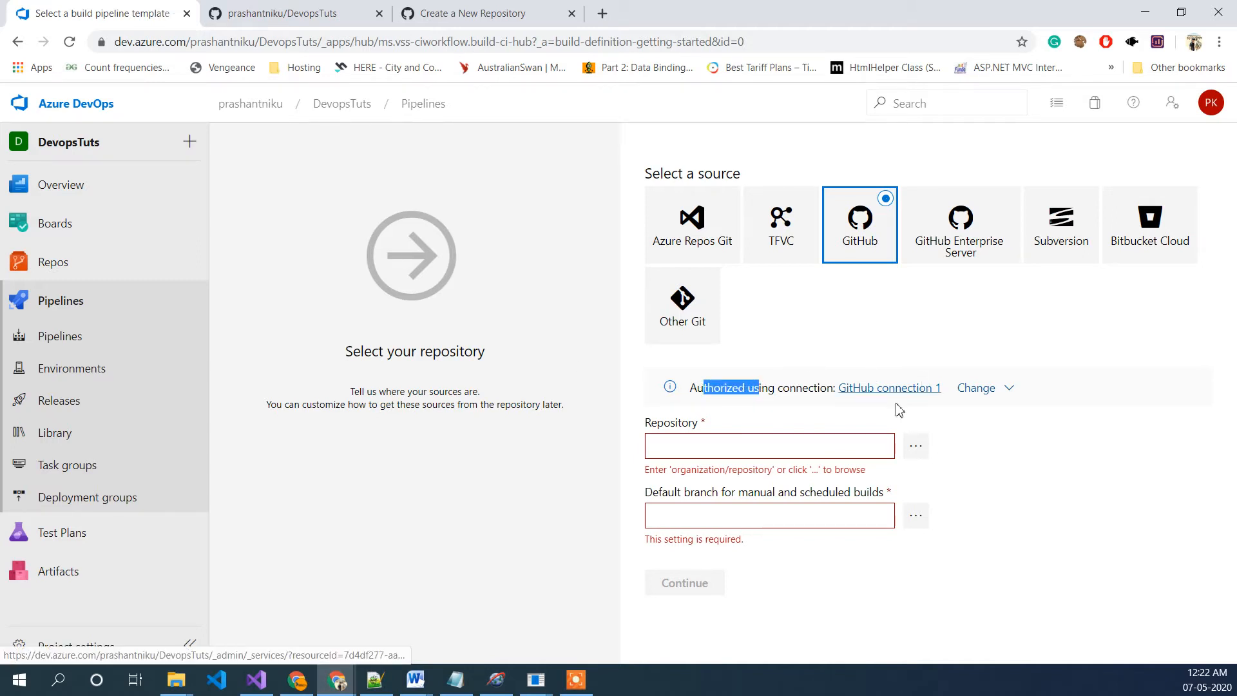
{"action": "left_click", "coordinate": [915, 445]}
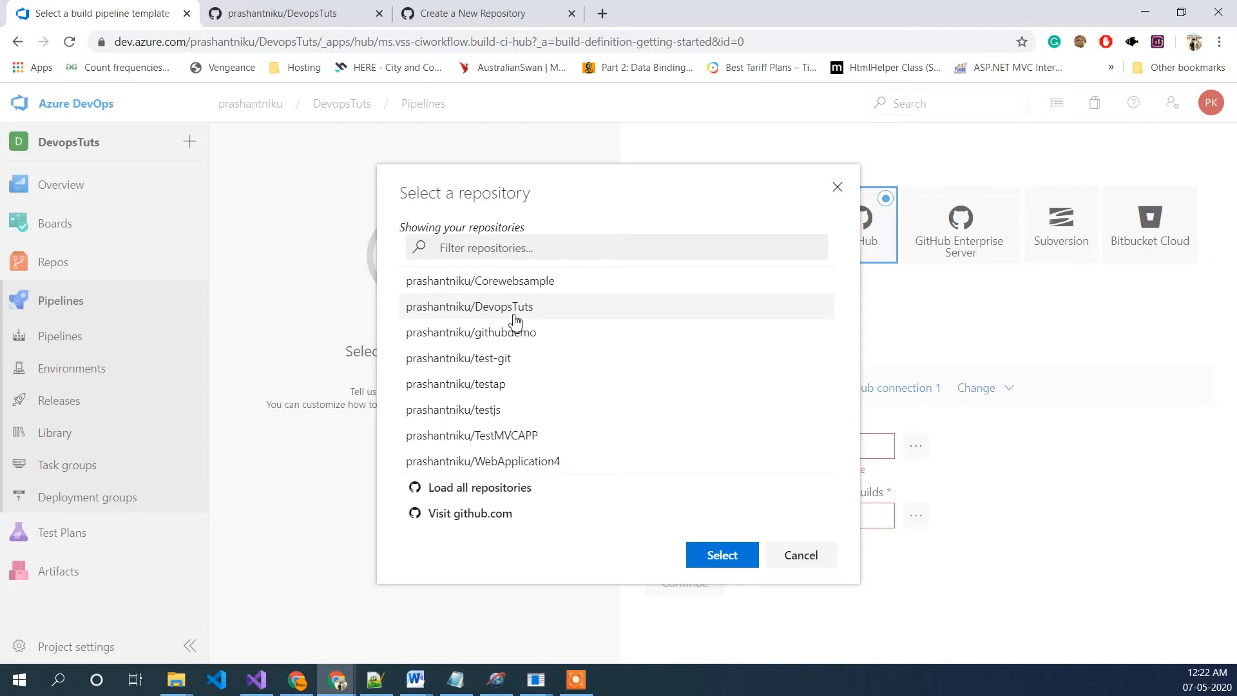
{"action": "left_click", "coordinate": [468, 314]}
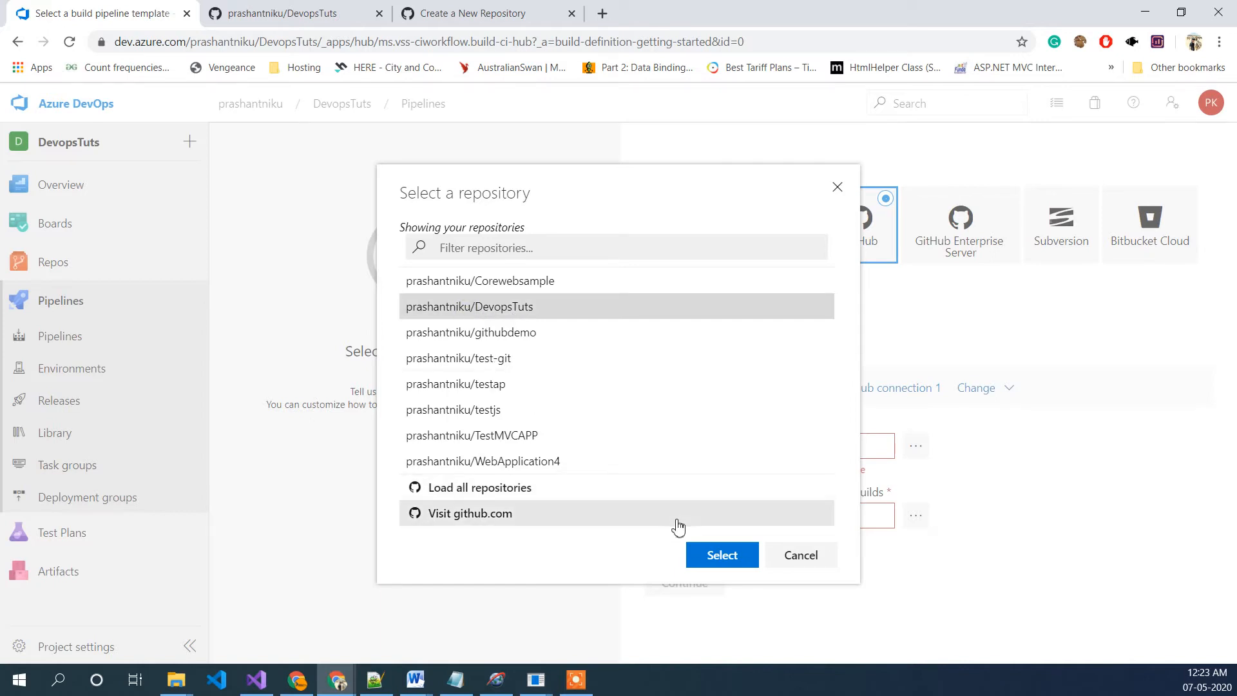
{"action": "left_click", "coordinate": [722, 555]}
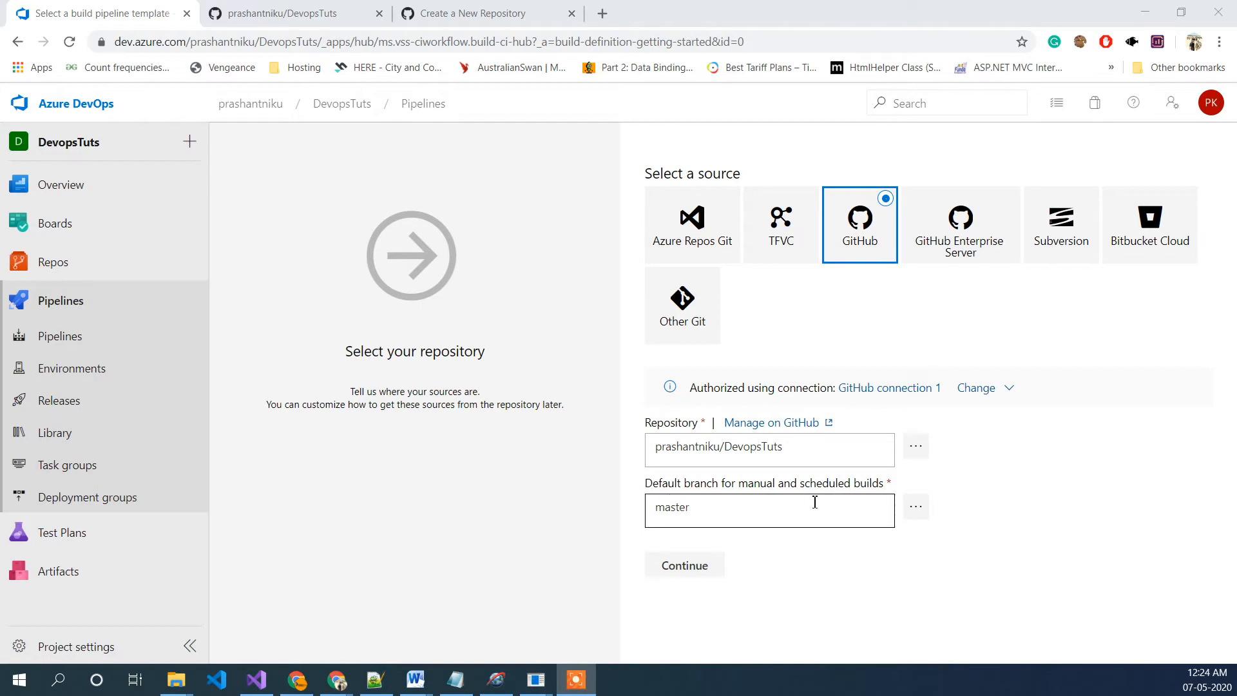
Step: Accept master as the default branch for manual and scheduled builds and apply the ASP.NET build template
{"action": "left_click", "coordinate": [915, 514]}
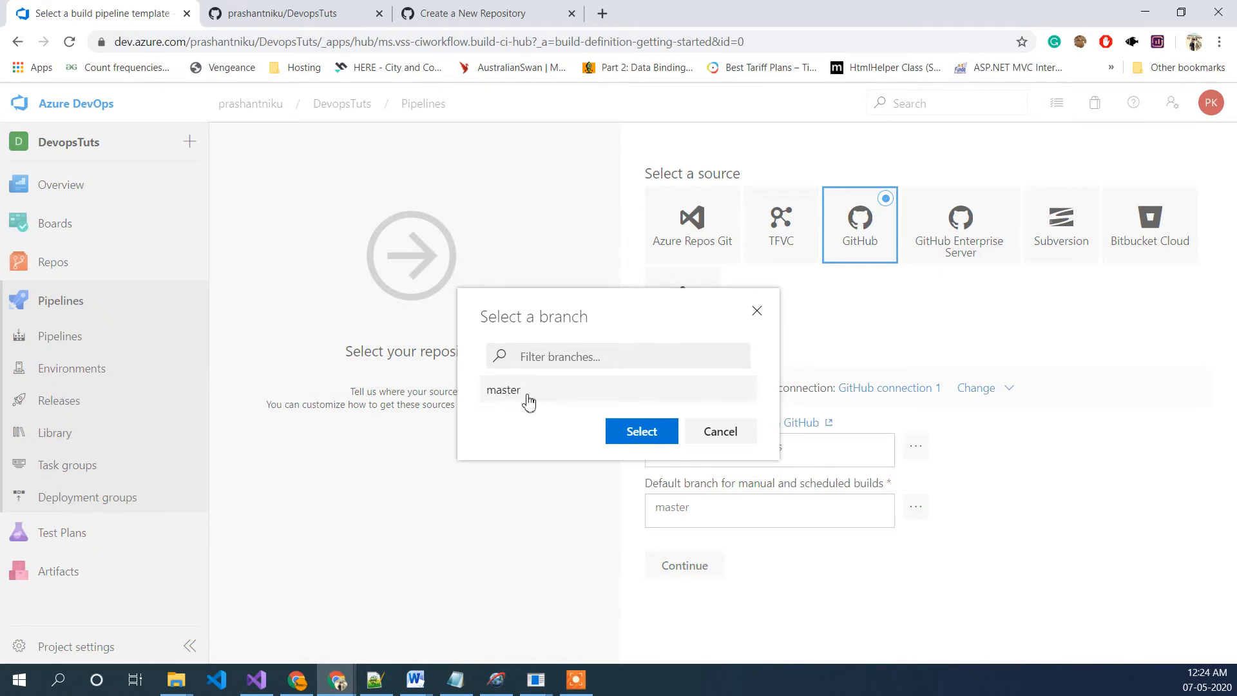
{"action": "left_click", "coordinate": [718, 432]}
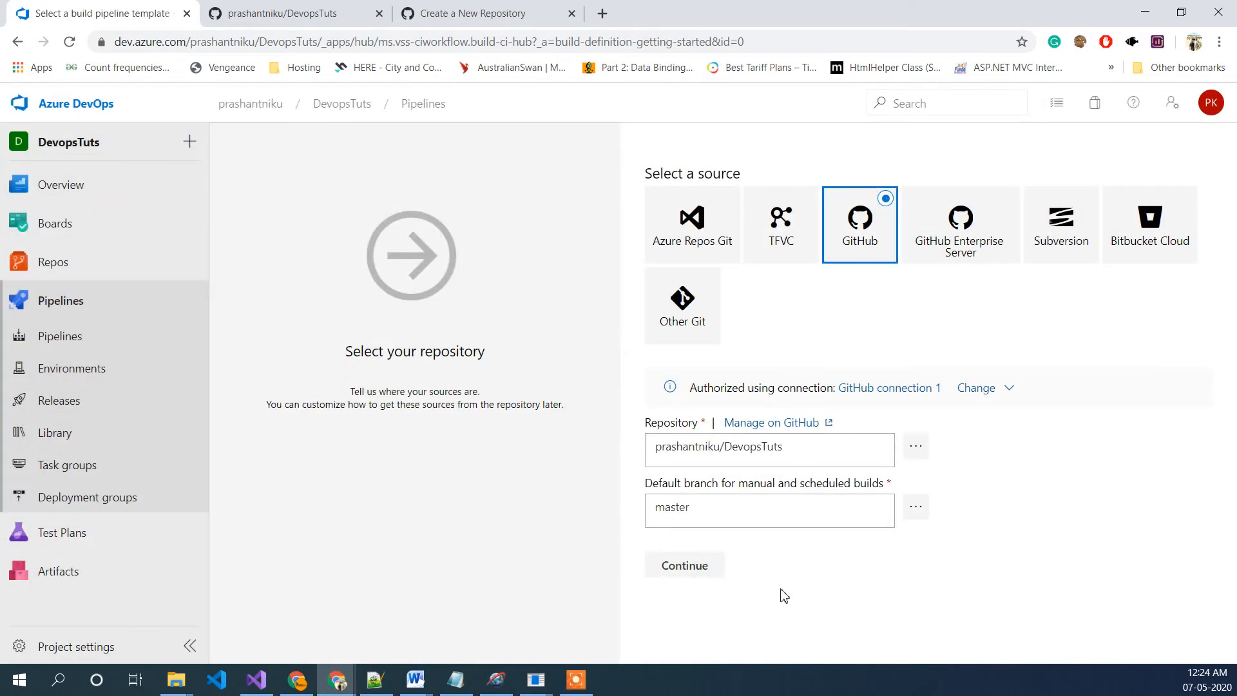
{"action": "left_click", "coordinate": [686, 565]}
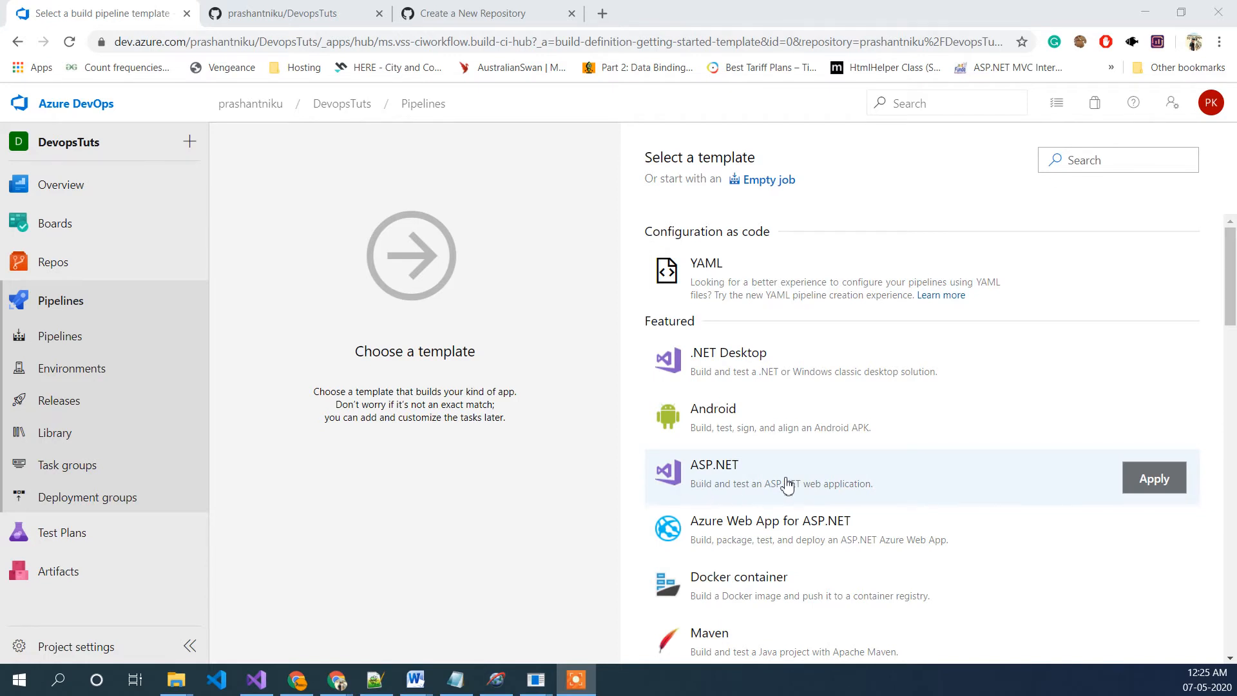
{"action": "left_click", "coordinate": [719, 472]}
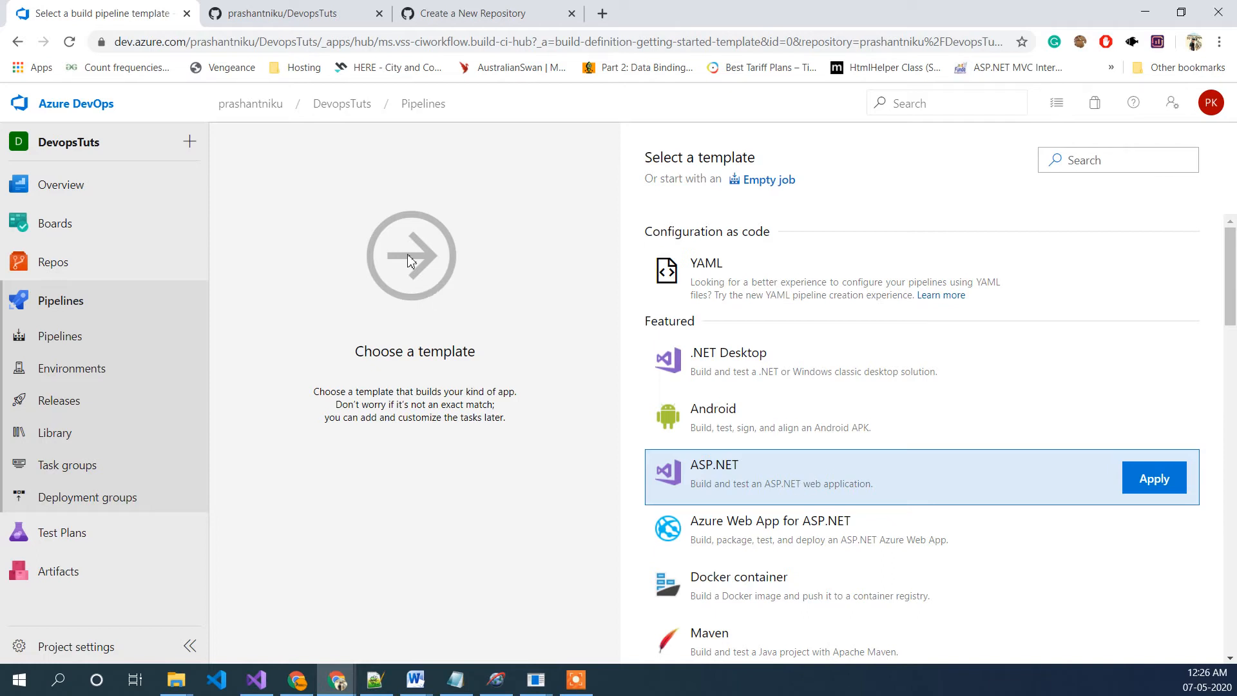
{"action": "left_click", "coordinate": [1162, 488]}
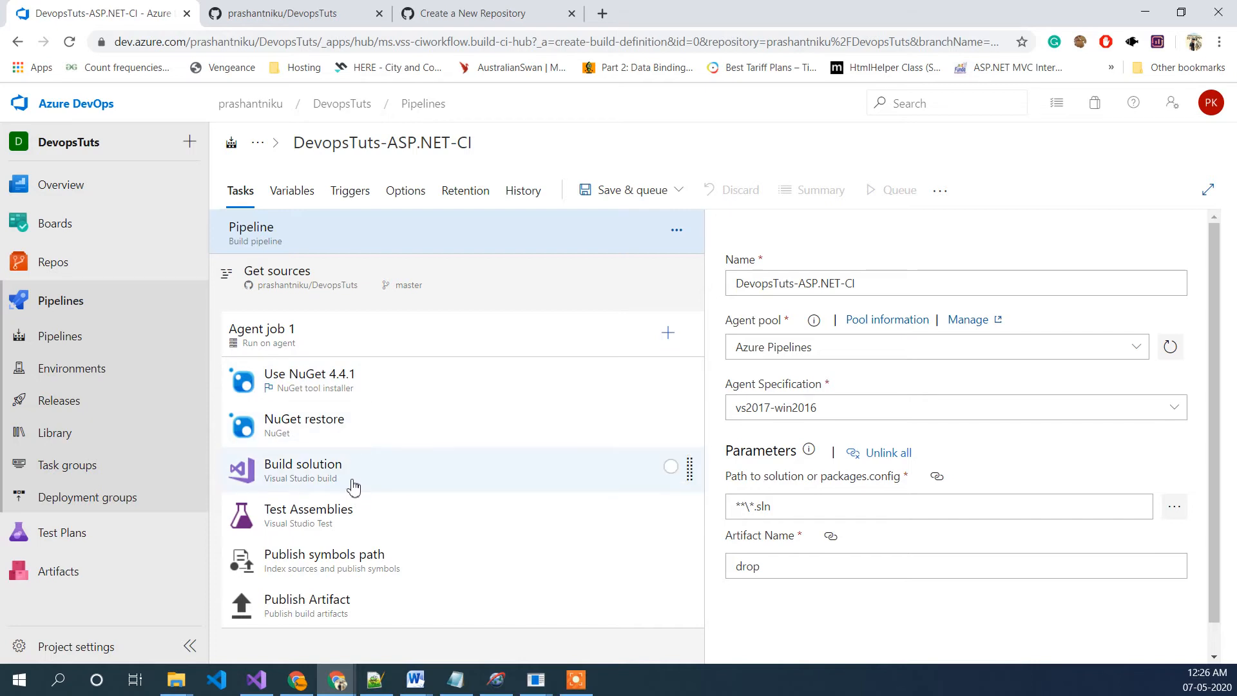
Step: Examine the settings of the Test Assemblies, Publish Artifact and Use NuGet 4.4.1 tasks in Agent job 1
{"action": "left_click", "coordinate": [356, 516]}
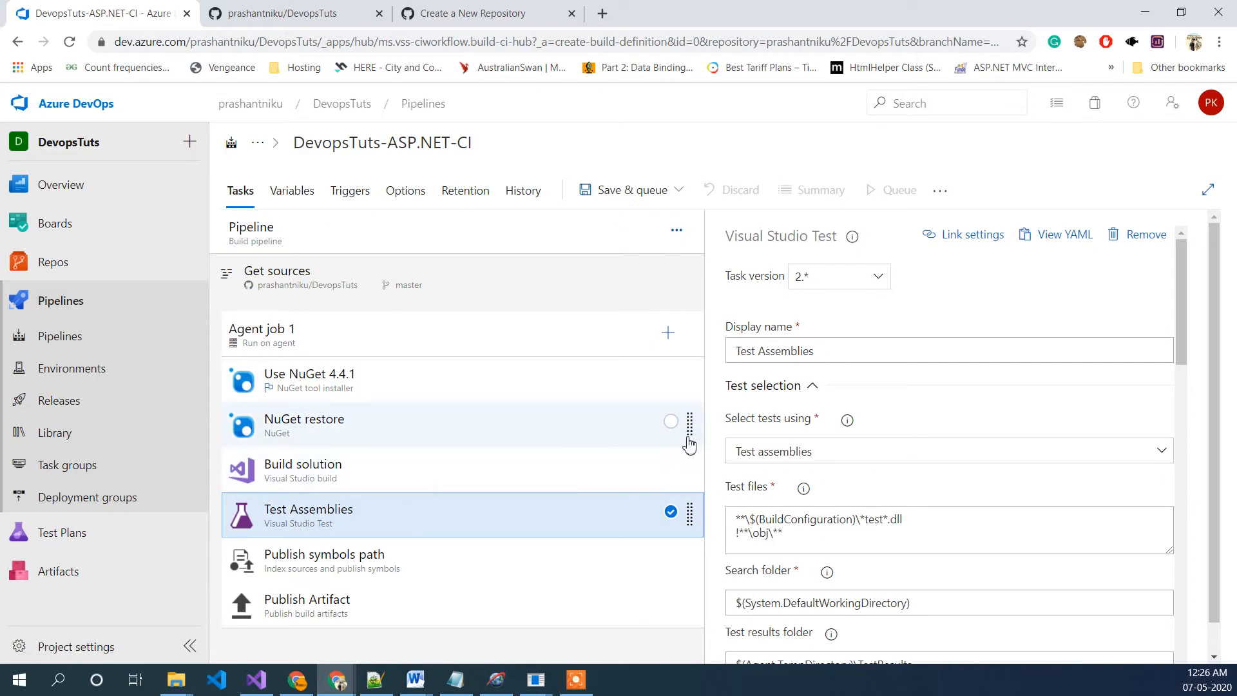
{"action": "left_click", "coordinate": [884, 518]}
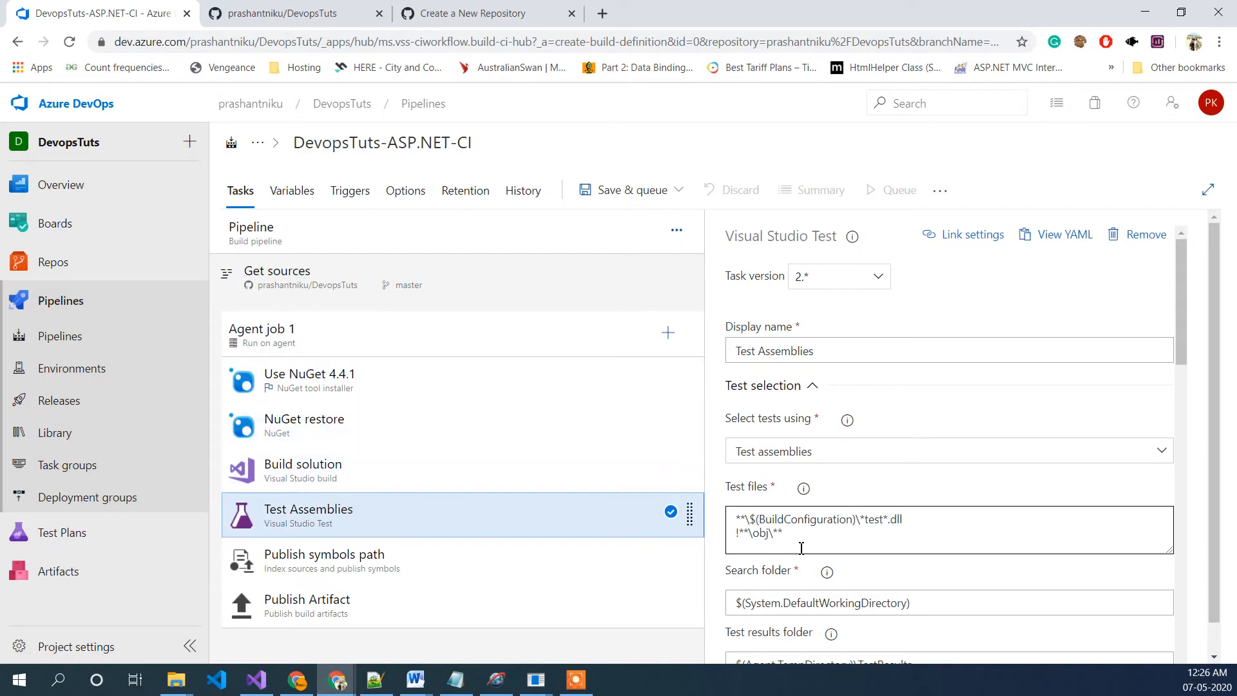
{"action": "left_click", "coordinate": [354, 603]}
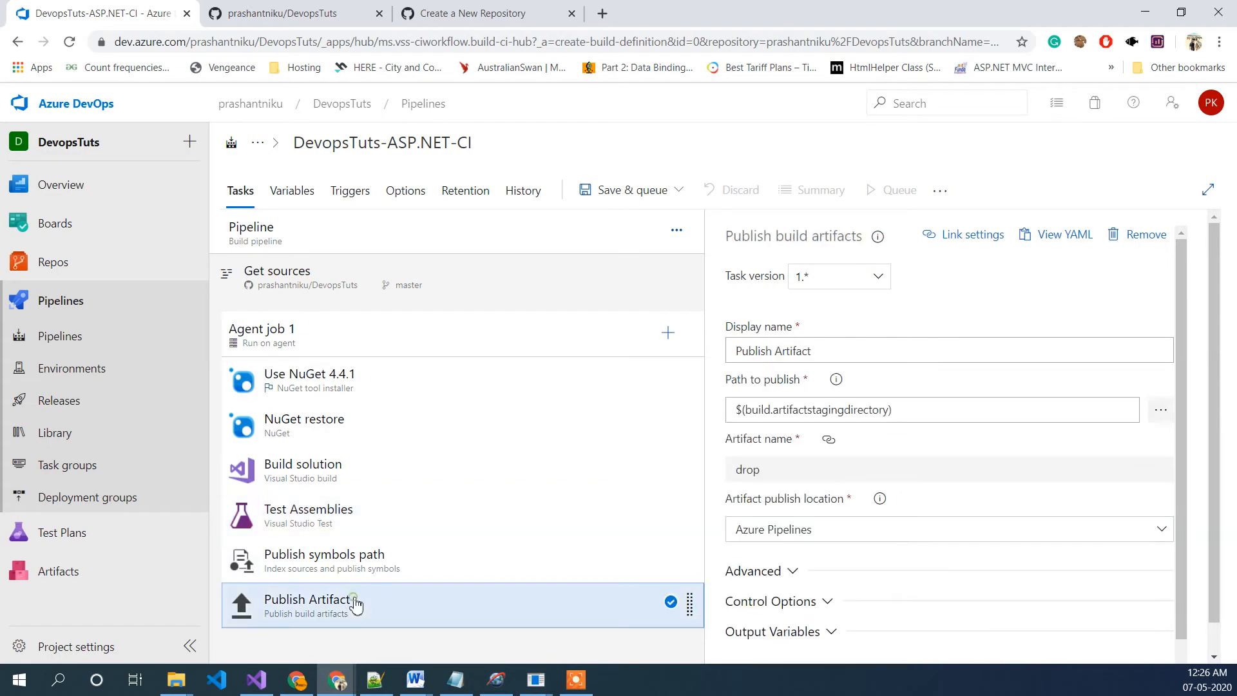
{"action": "scroll", "coordinate": [912, 453], "scroll_direction": "down", "scroll_amount": 2}
{"action": "scroll", "coordinate": [911, 455], "scroll_direction": "up", "scroll_amount": 2}
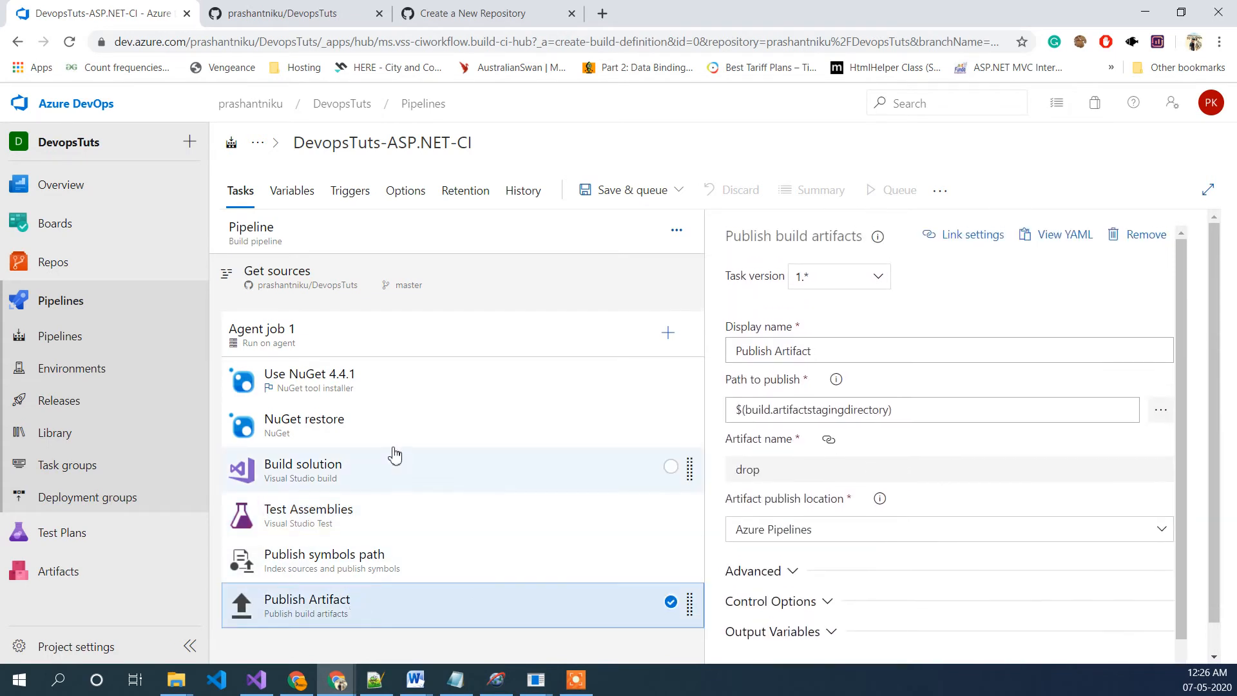
{"action": "left_click", "coordinate": [393, 406]}
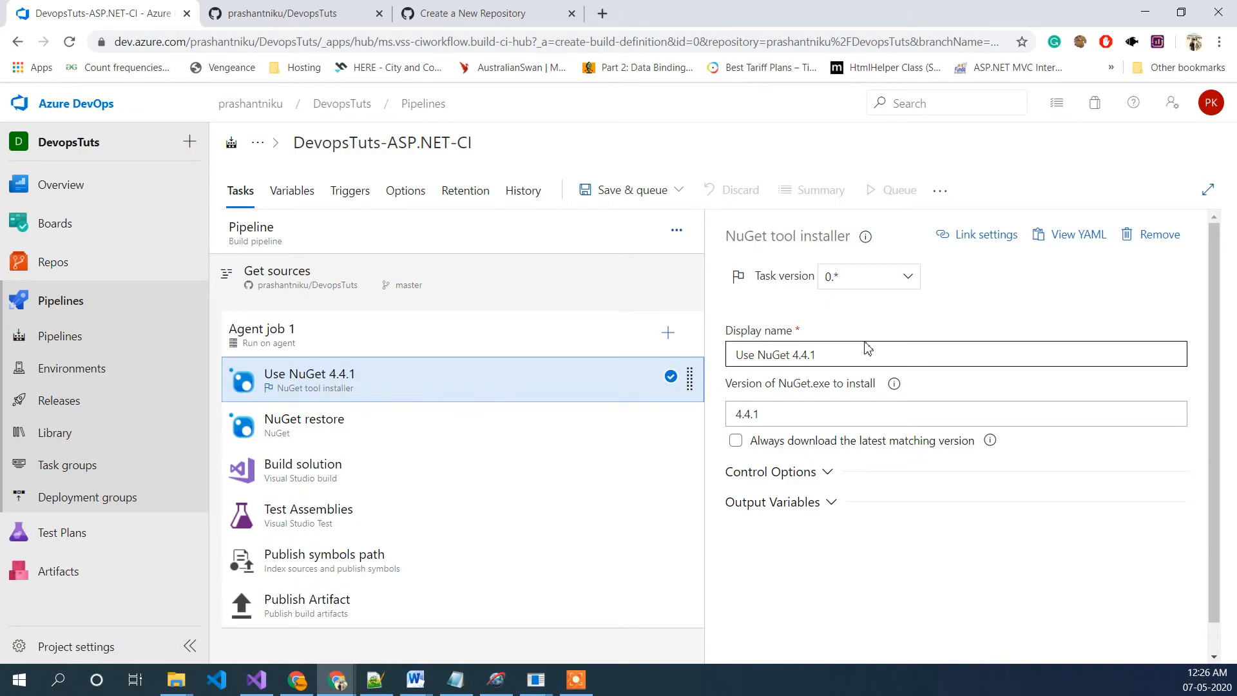
{"action": "key", "text": "Print"}
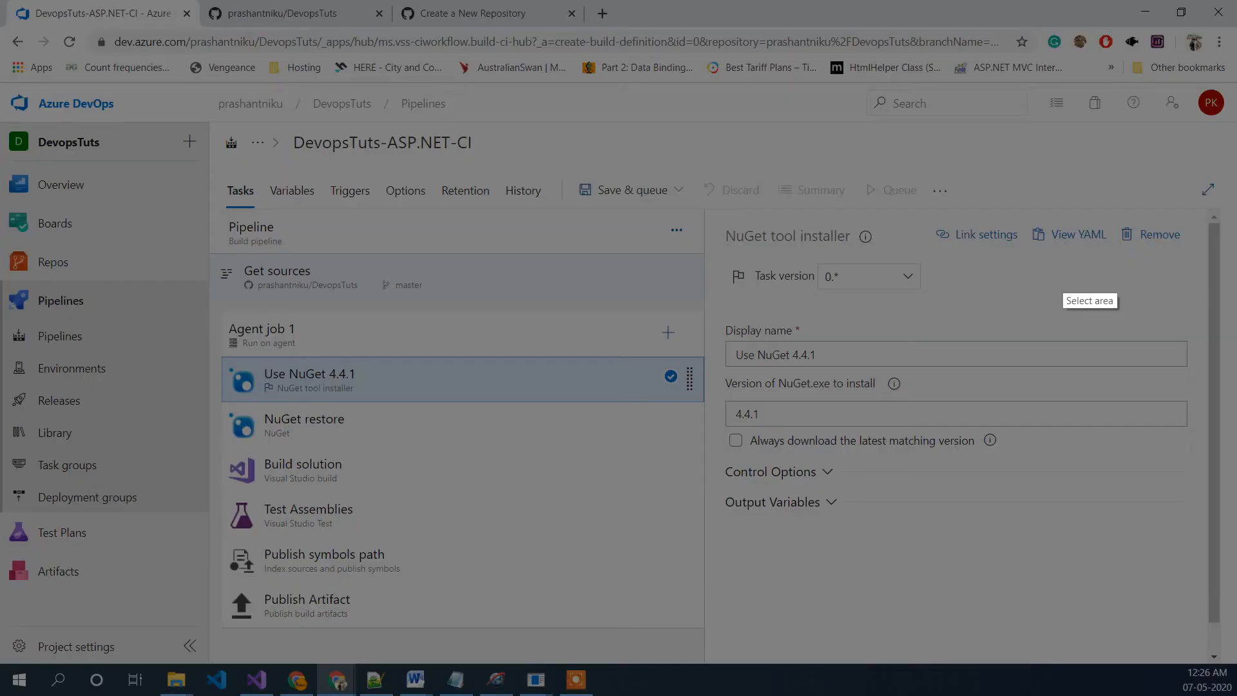
{"action": "key", "text": "Escape"}
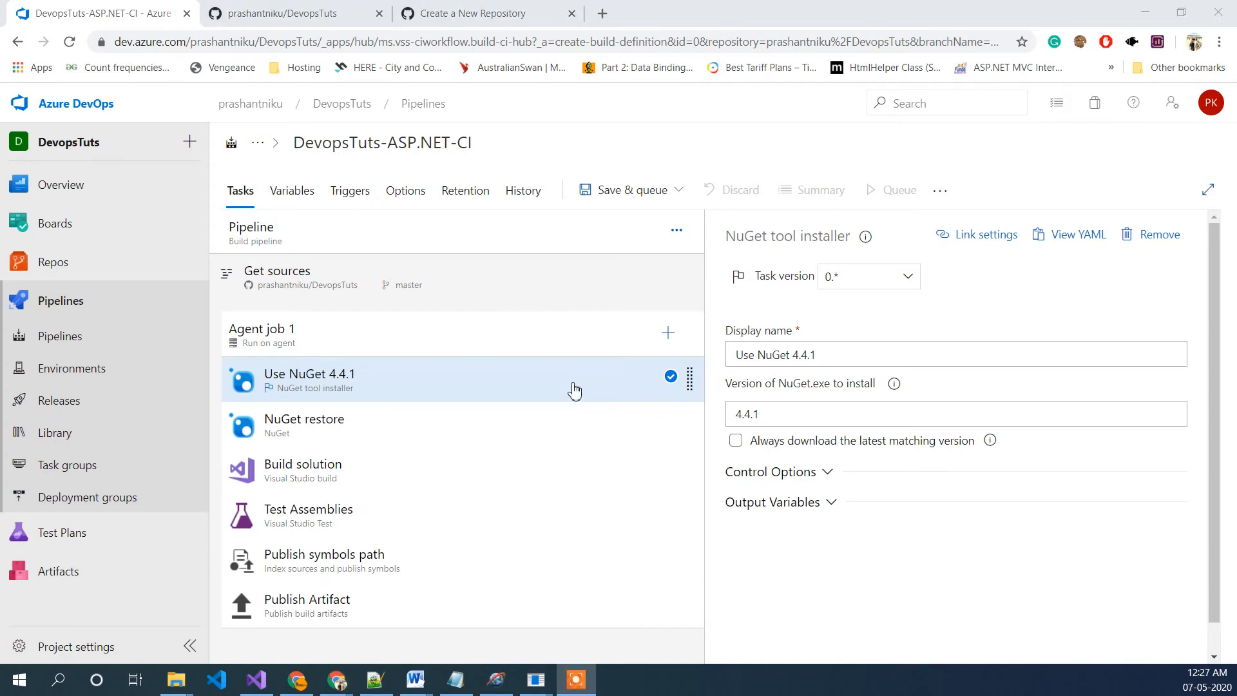
{"action": "left_click", "coordinate": [859, 565]}
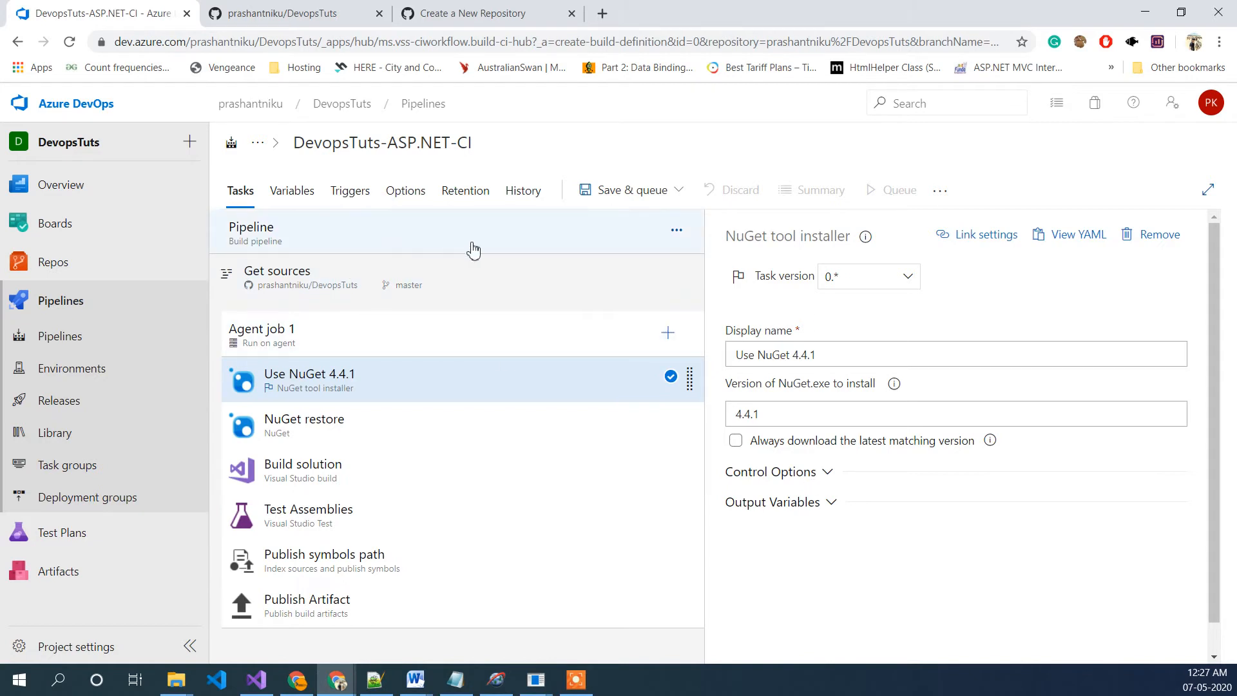
Step: Save the build pipeline to the default project folder without queuing a run or adding a comment
{"action": "left_click", "coordinate": [680, 191]}
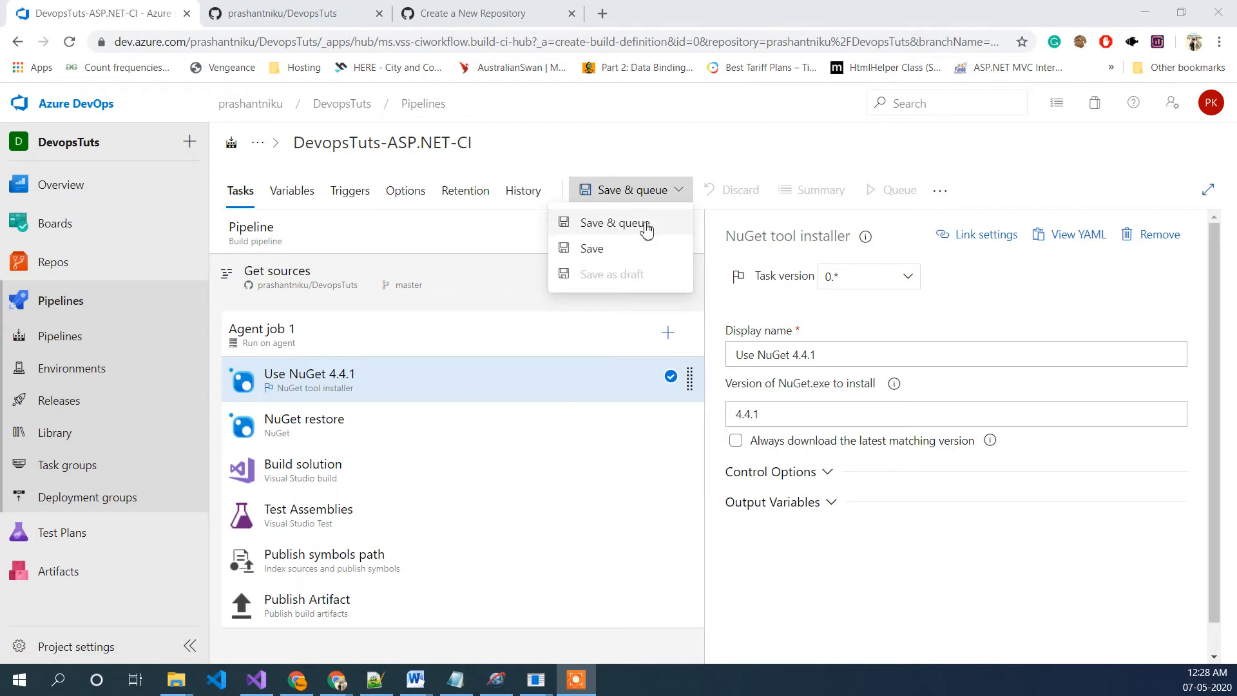
{"action": "left_click", "coordinate": [592, 249]}
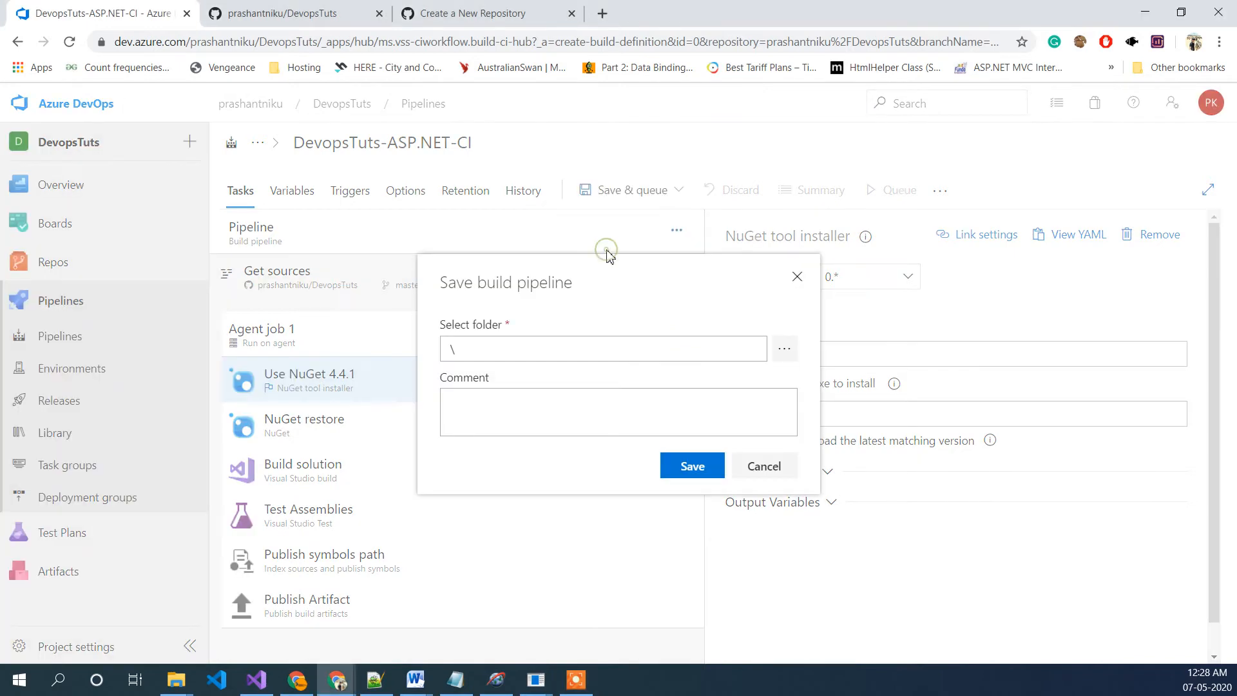
{"action": "left_click", "coordinate": [784, 353]}
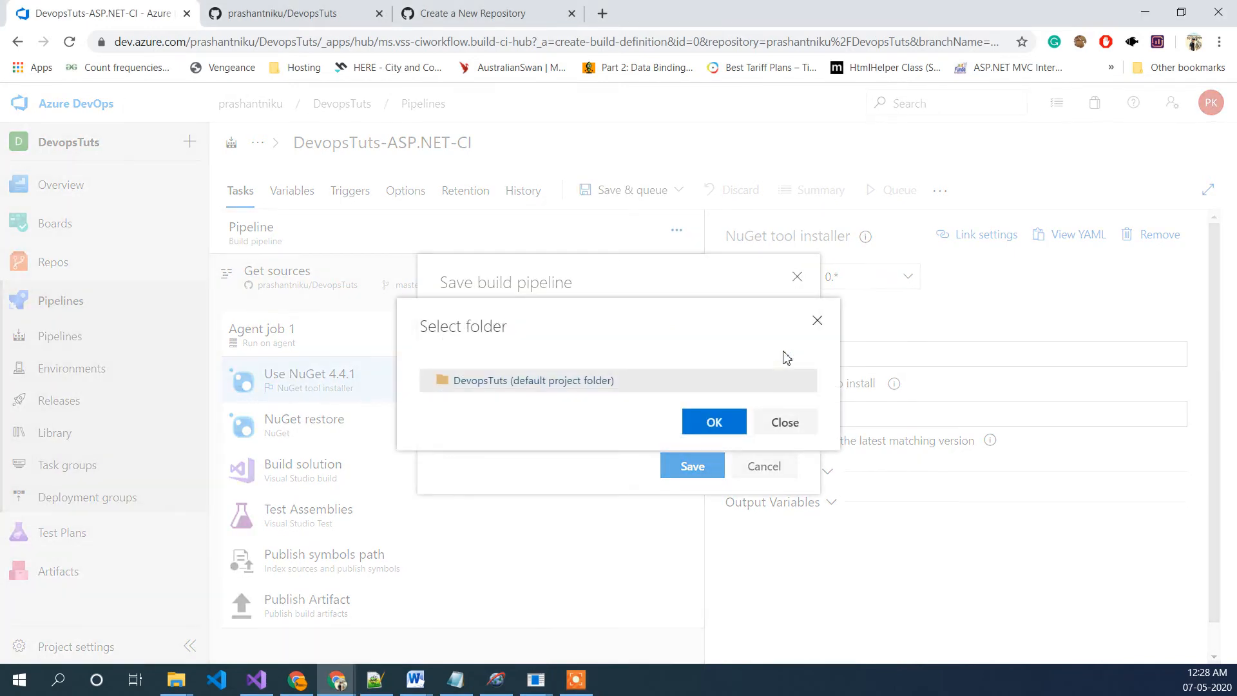
{"action": "left_click", "coordinate": [728, 433]}
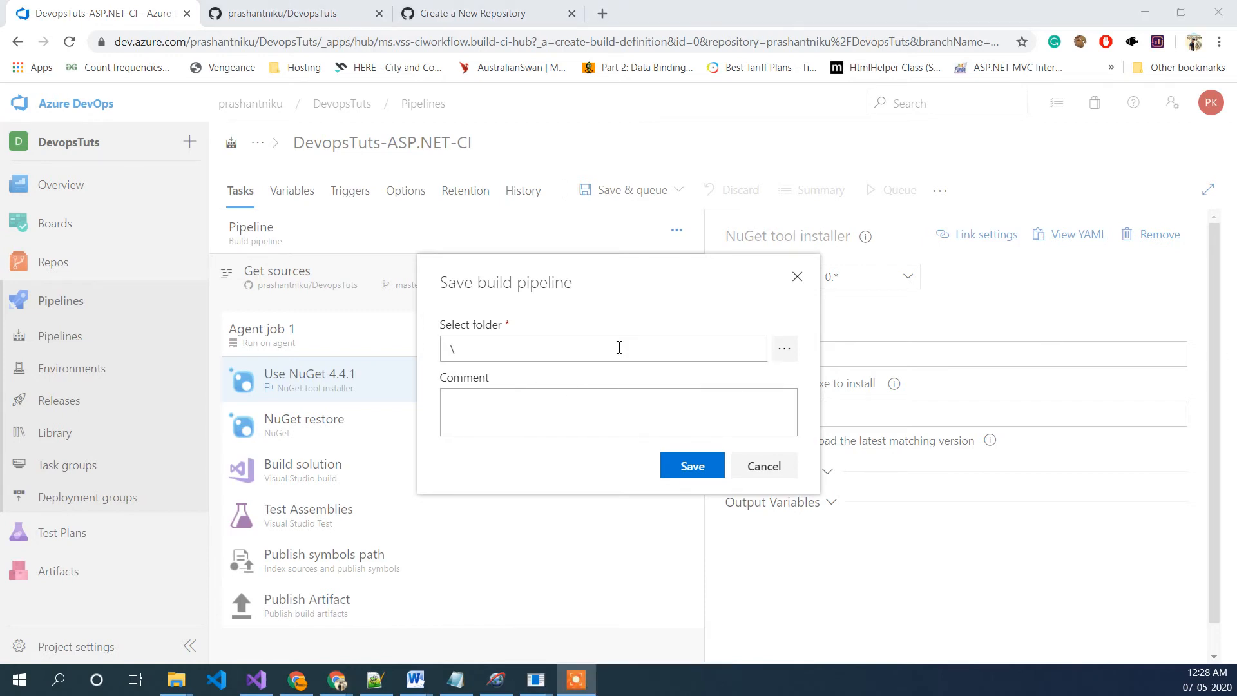
{"action": "left_click", "coordinate": [599, 346]}
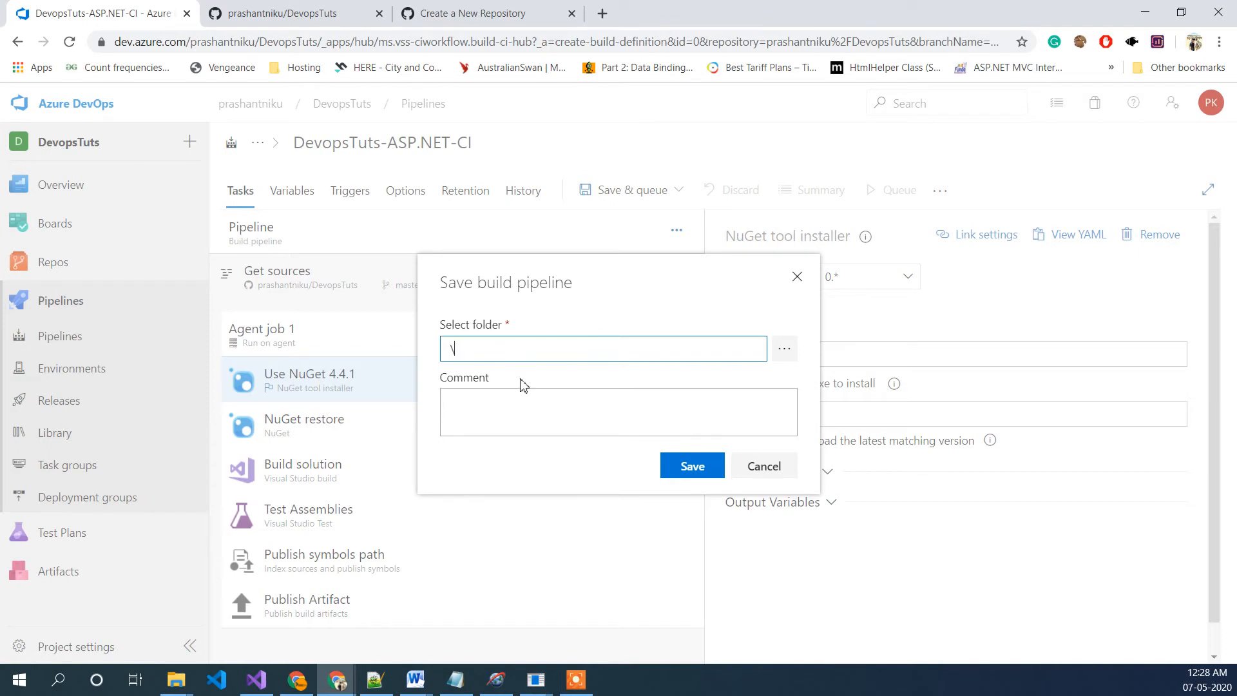
{"action": "left_click", "coordinate": [701, 471]}
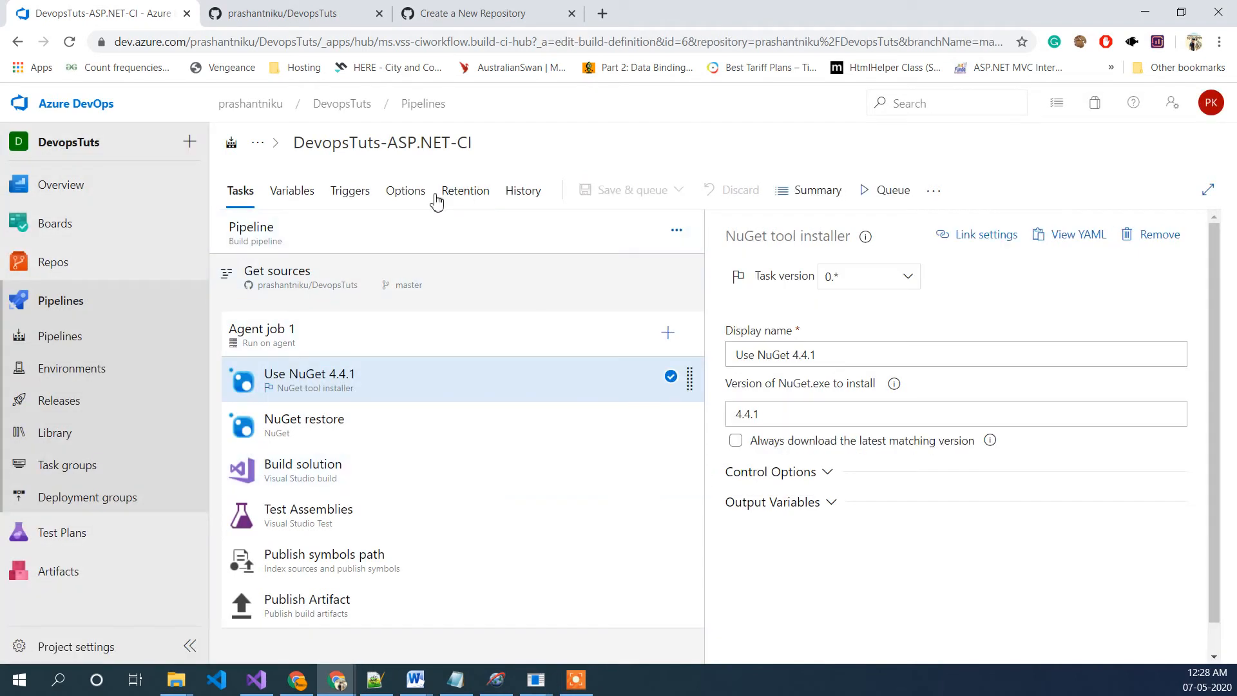
Step: Run the saved DevopsTuts-ASP.NET-CI pipeline from the pipelines list on branch master, using the Azure Pipelines pool and the vs2017-win2016 agent
{"action": "left_click", "coordinate": [81, 309]}
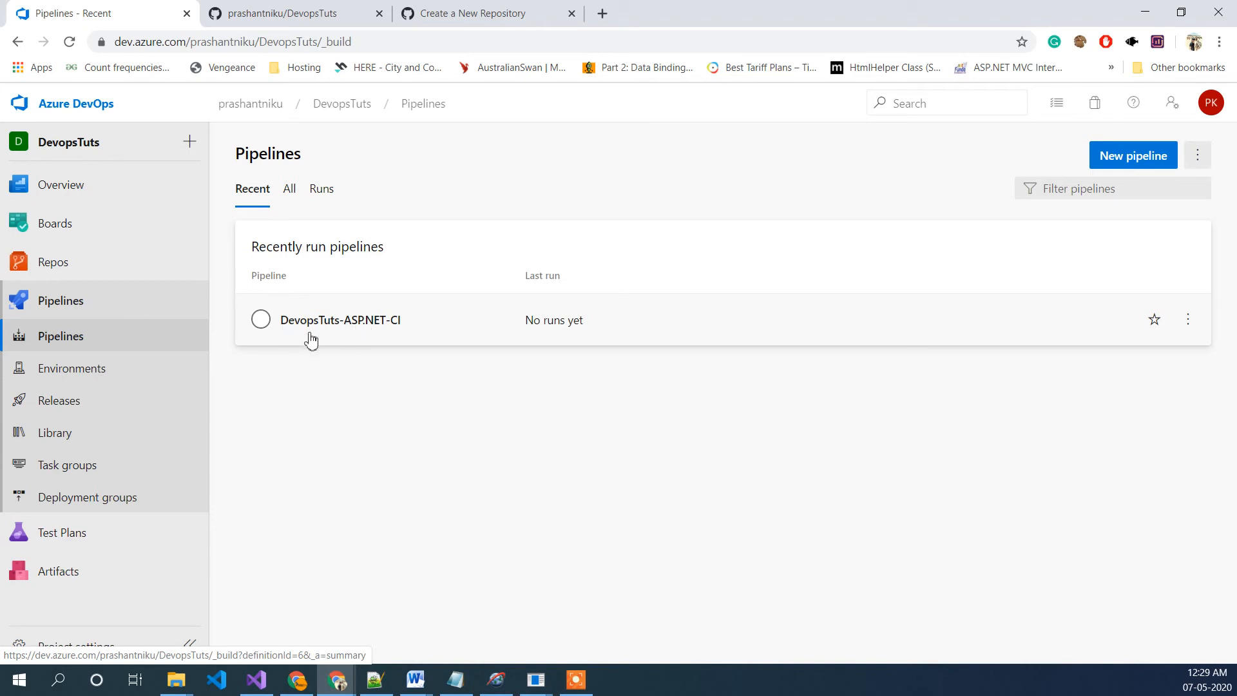
{"action": "left_click", "coordinate": [261, 322]}
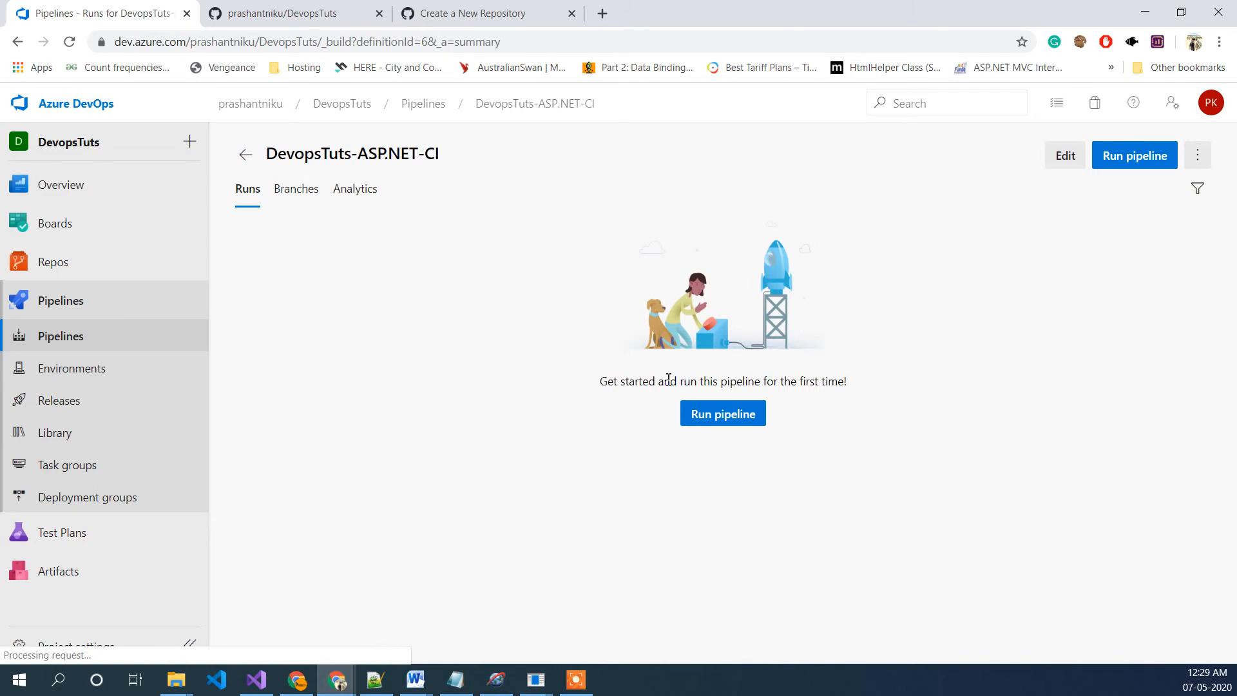
{"action": "left_click", "coordinate": [52, 300]}
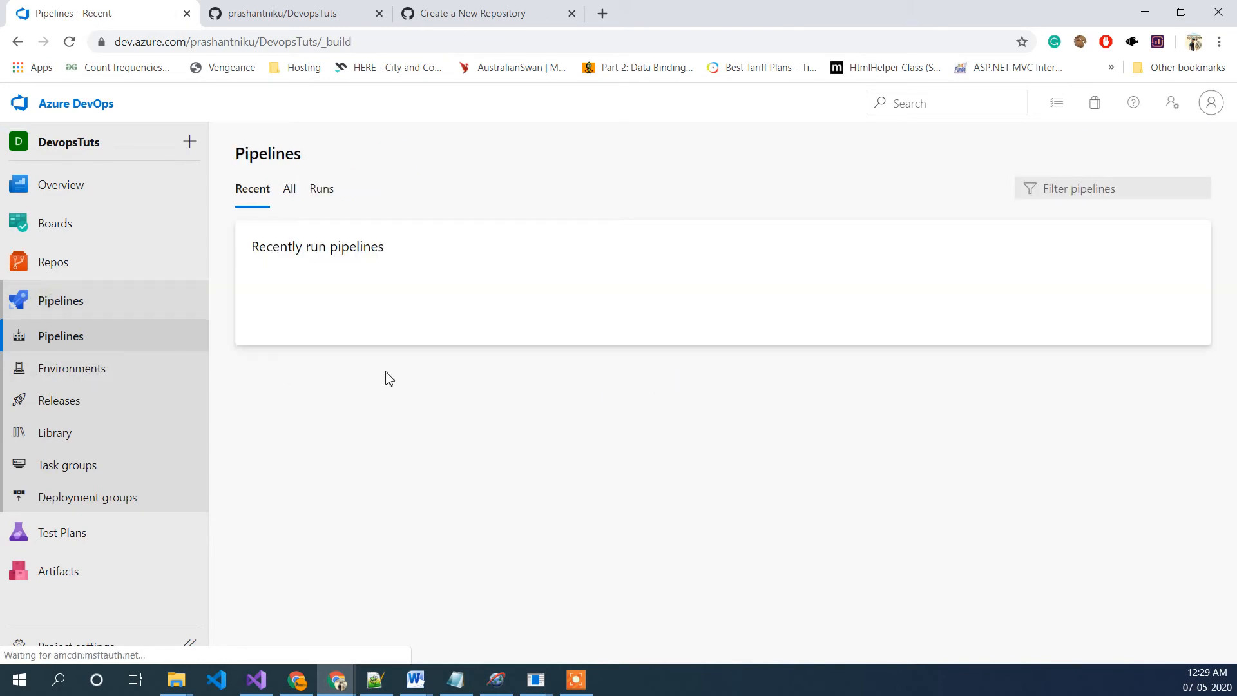
{"action": "left_click", "coordinate": [426, 365]}
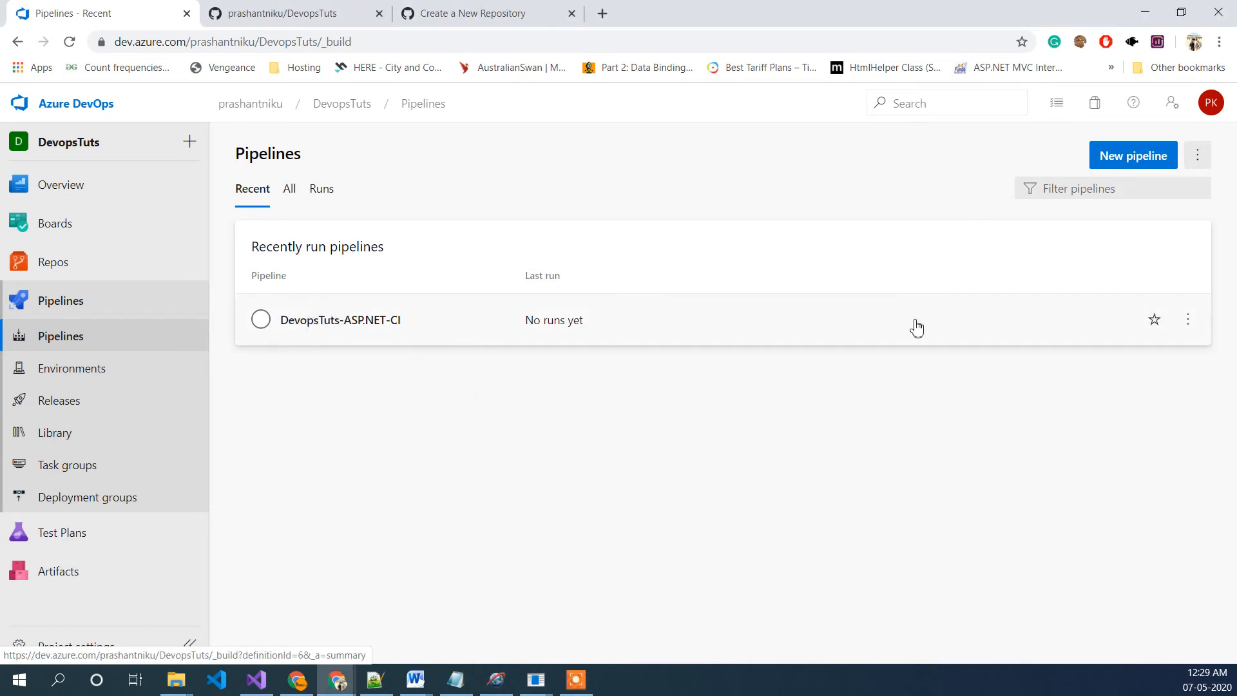
{"action": "left_click", "coordinate": [1197, 319]}
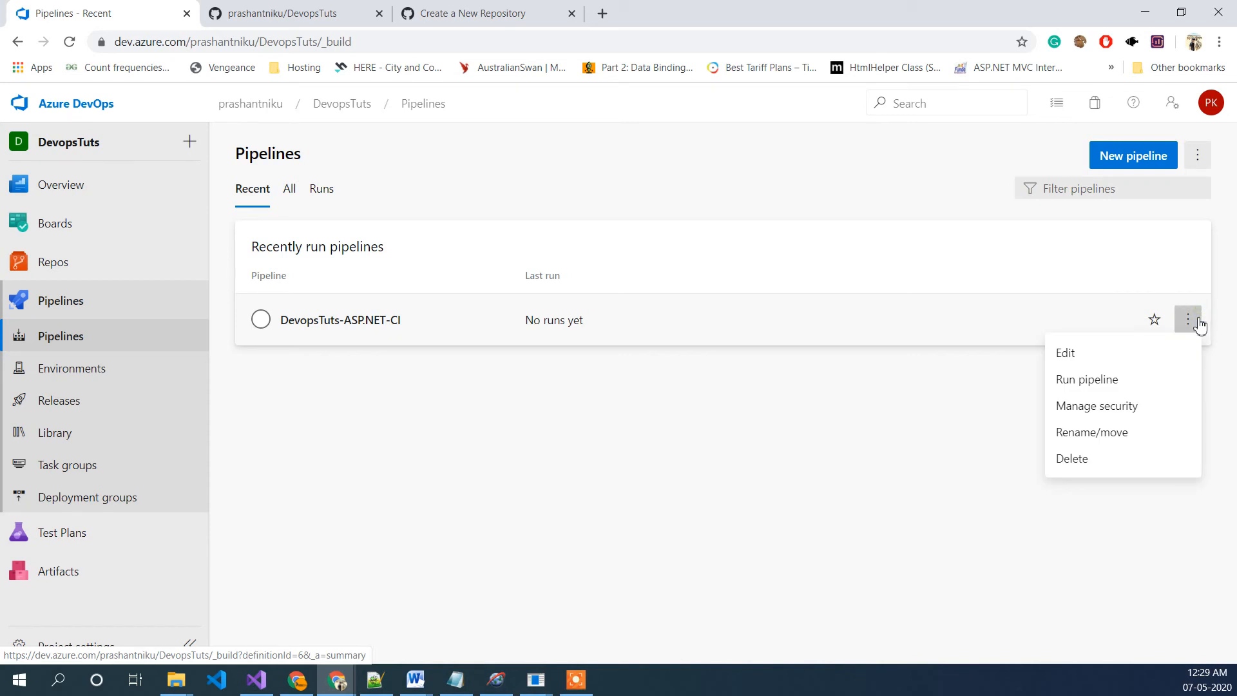
{"action": "left_click", "coordinate": [1161, 387]}
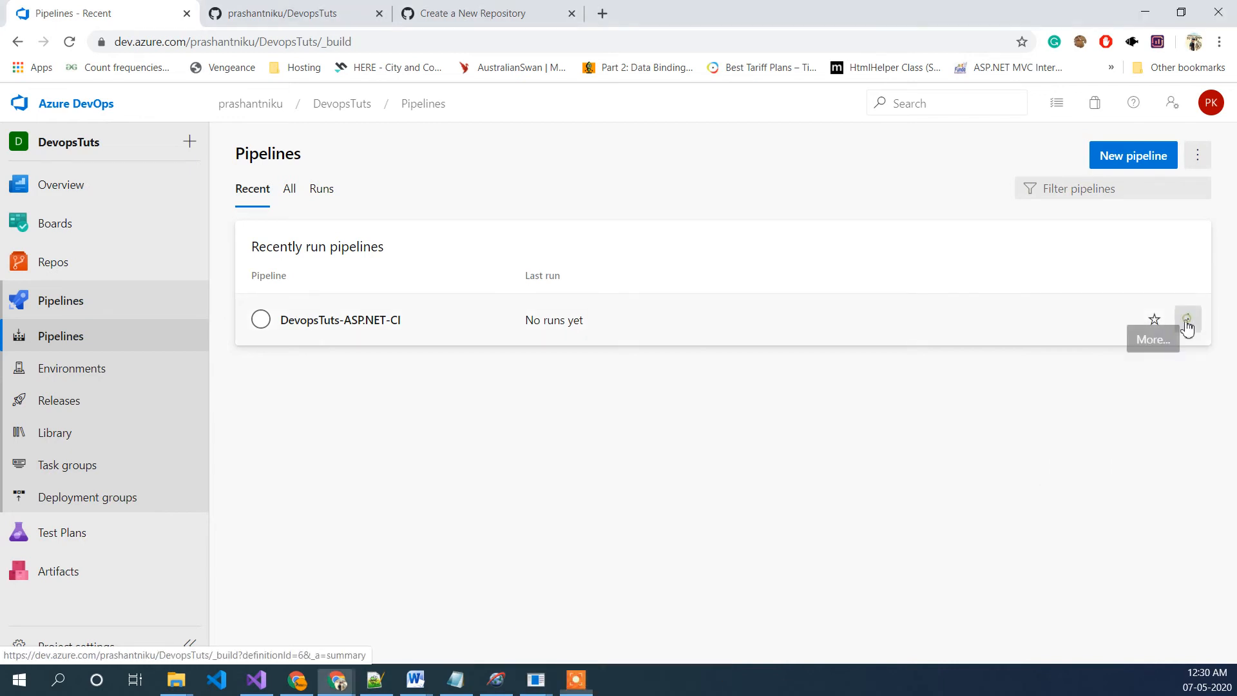
{"action": "left_click", "coordinate": [1187, 318]}
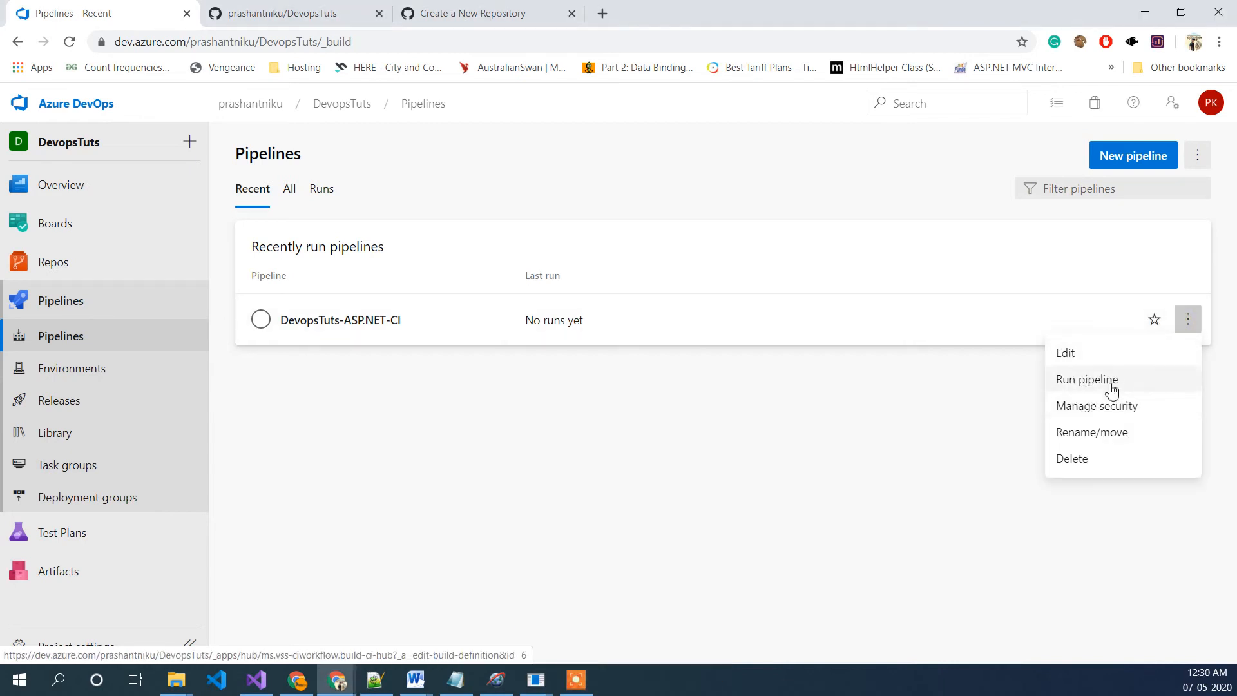
{"action": "left_click", "coordinate": [1111, 390]}
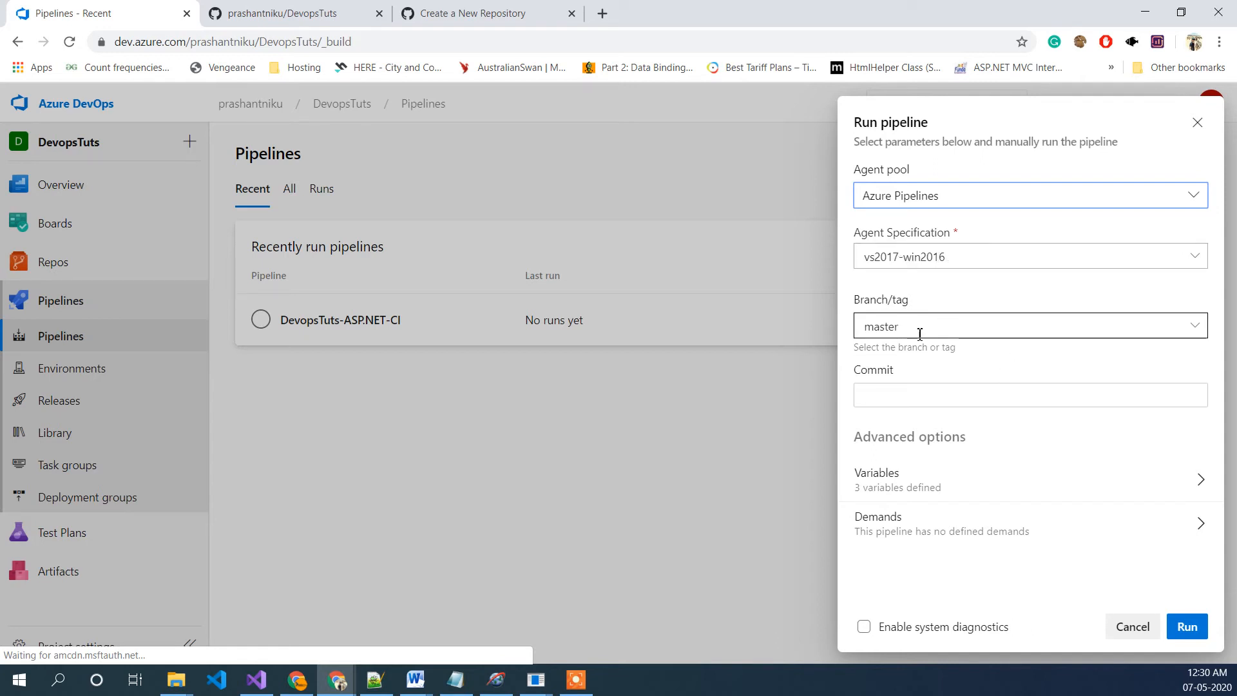
{"action": "left_click", "coordinate": [901, 392]}
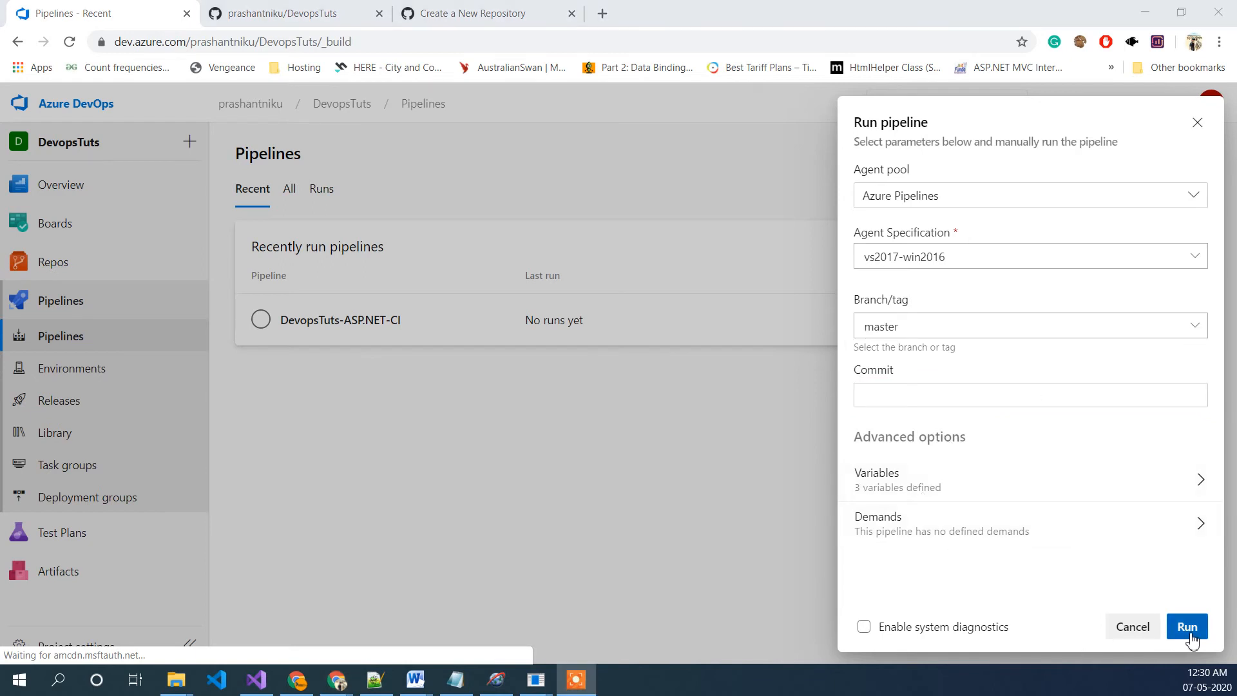
{"action": "left_click", "coordinate": [1189, 628]}
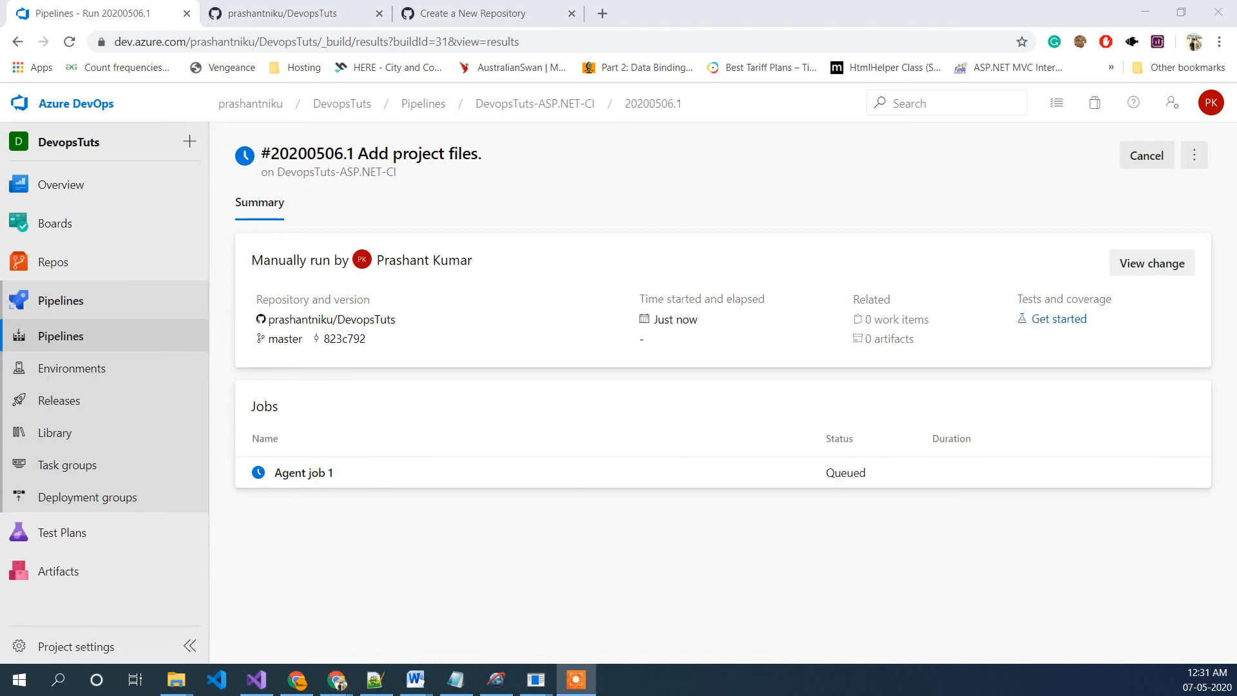
Step: Follow the live logs of Agent job 1 in run #20200506.1 and check its artifact and test result entries
{"action": "left_click", "coordinate": [296, 474]}
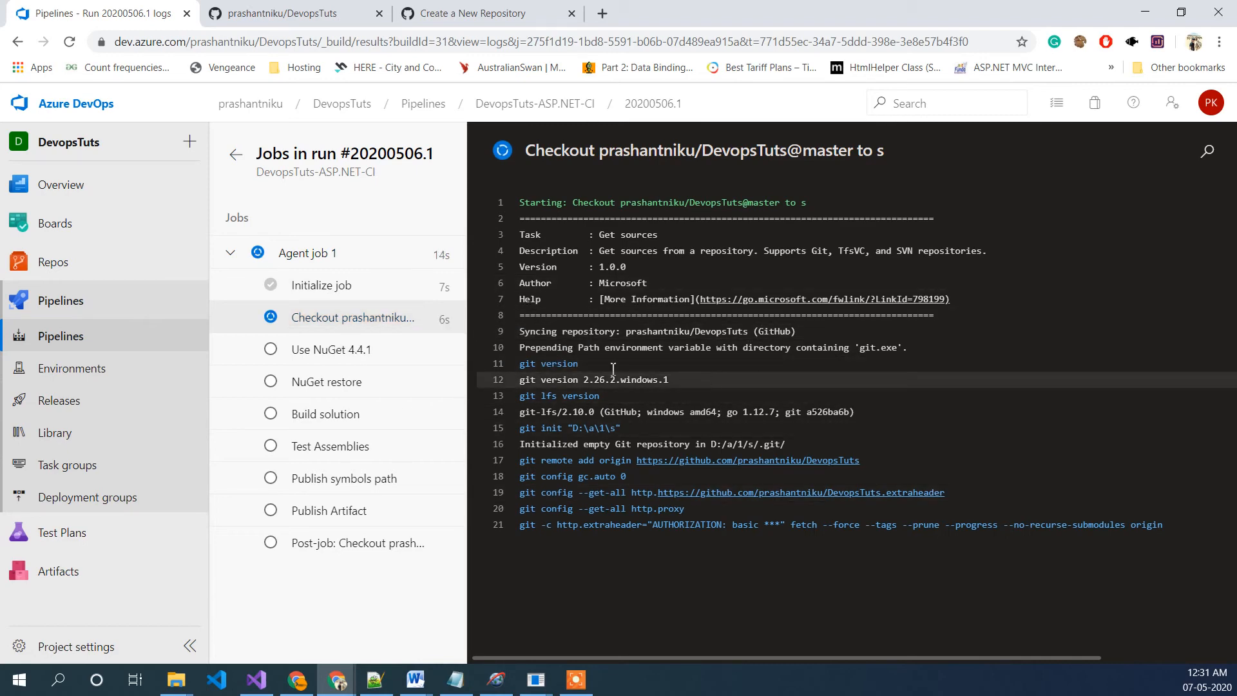
{"action": "left_click", "coordinate": [331, 352]}
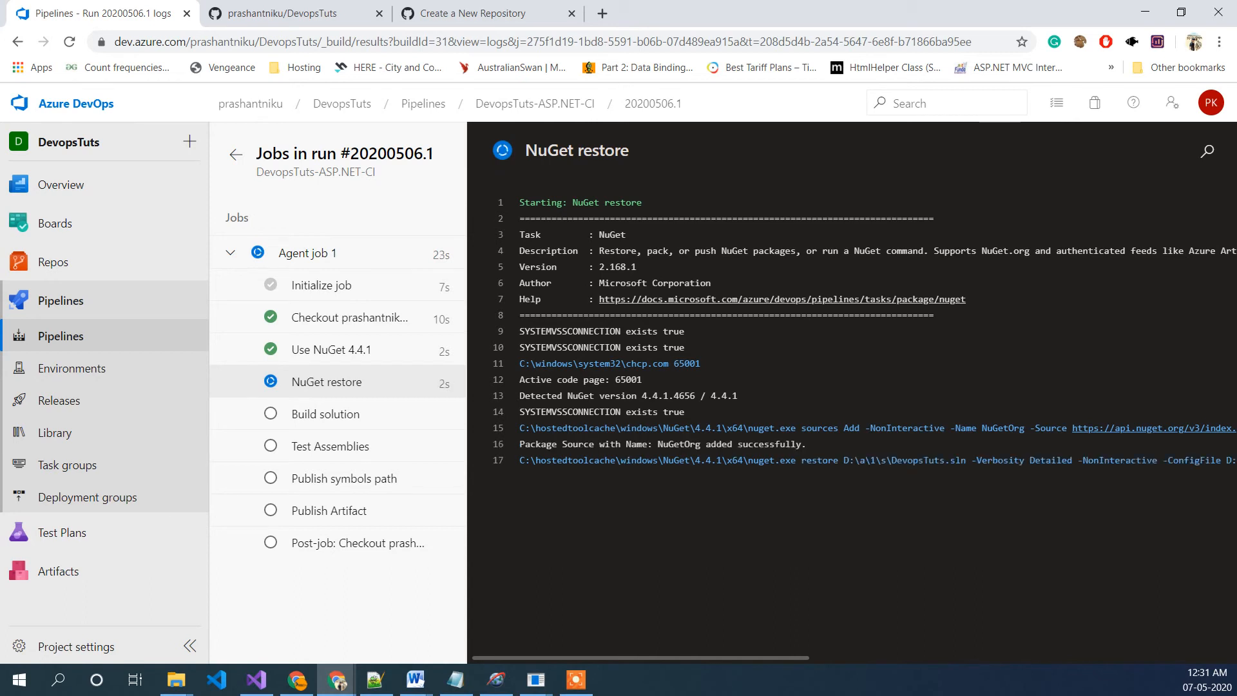
{"action": "left_click", "coordinate": [314, 623]}
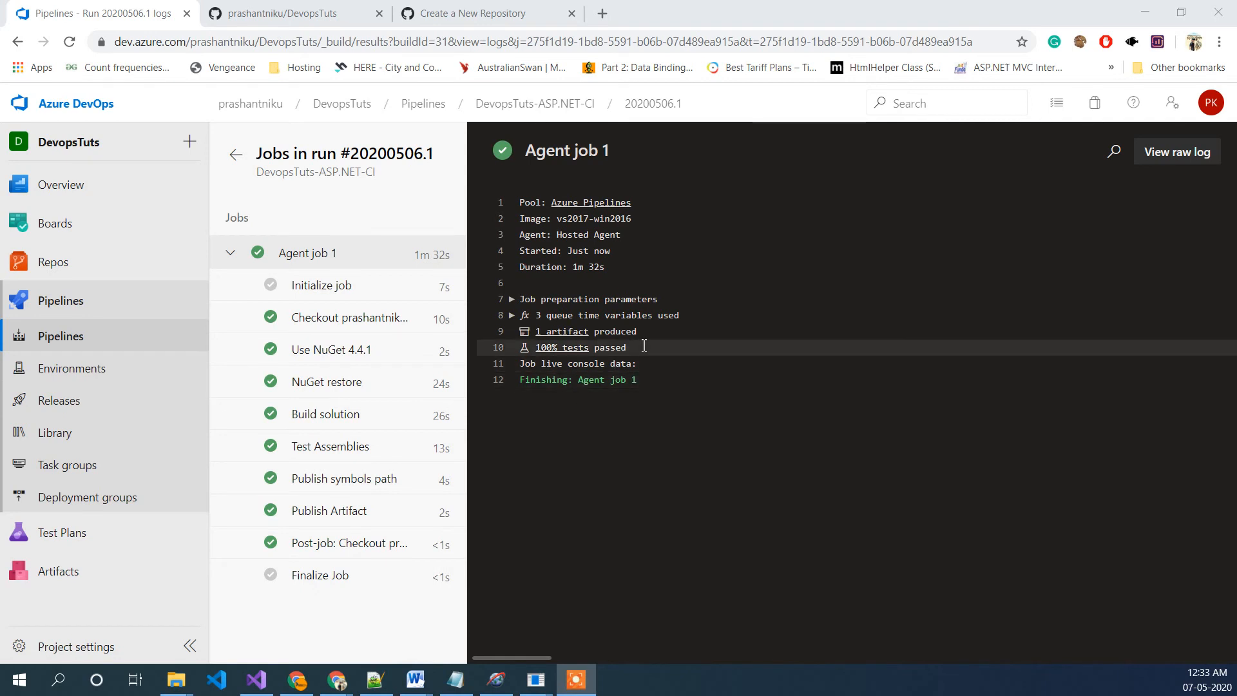
{"action": "left_click_drag", "start_coordinate": [628, 347], "coordinate": [536, 348]}
{"action": "left_click_drag", "start_coordinate": [653, 330], "coordinate": [536, 332]}
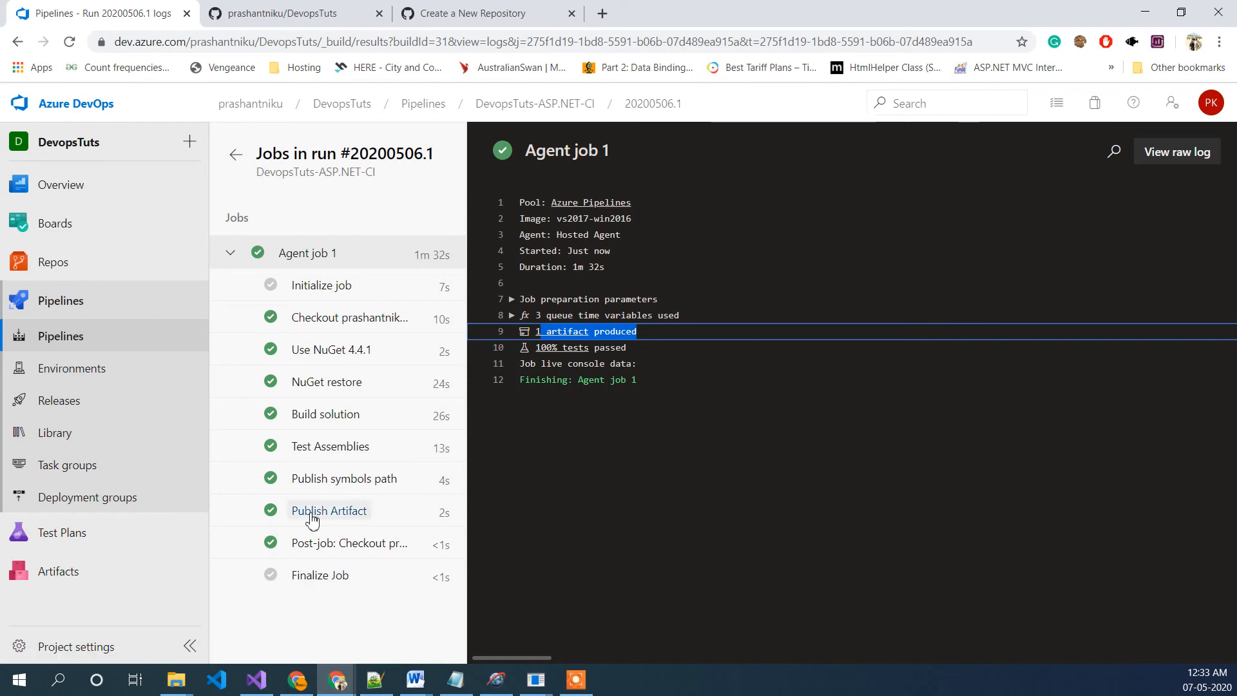
Step: Examine the NuGet restore log of Agent job 1, reading through the restored packages
{"action": "left_click", "coordinate": [333, 386]}
{"action": "scroll", "coordinate": [620, 410], "scroll_direction": "down", "scroll_amount": 16}
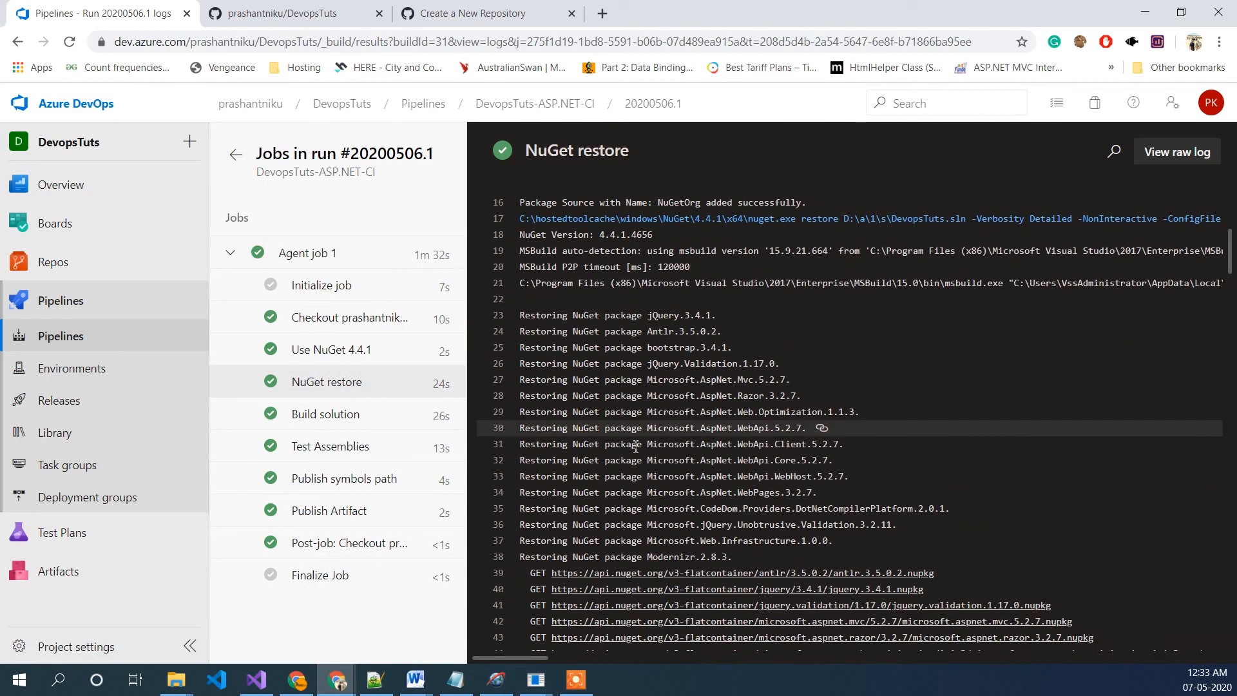
{"action": "scroll", "coordinate": [617, 355], "scroll_direction": "down", "scroll_amount": 18}
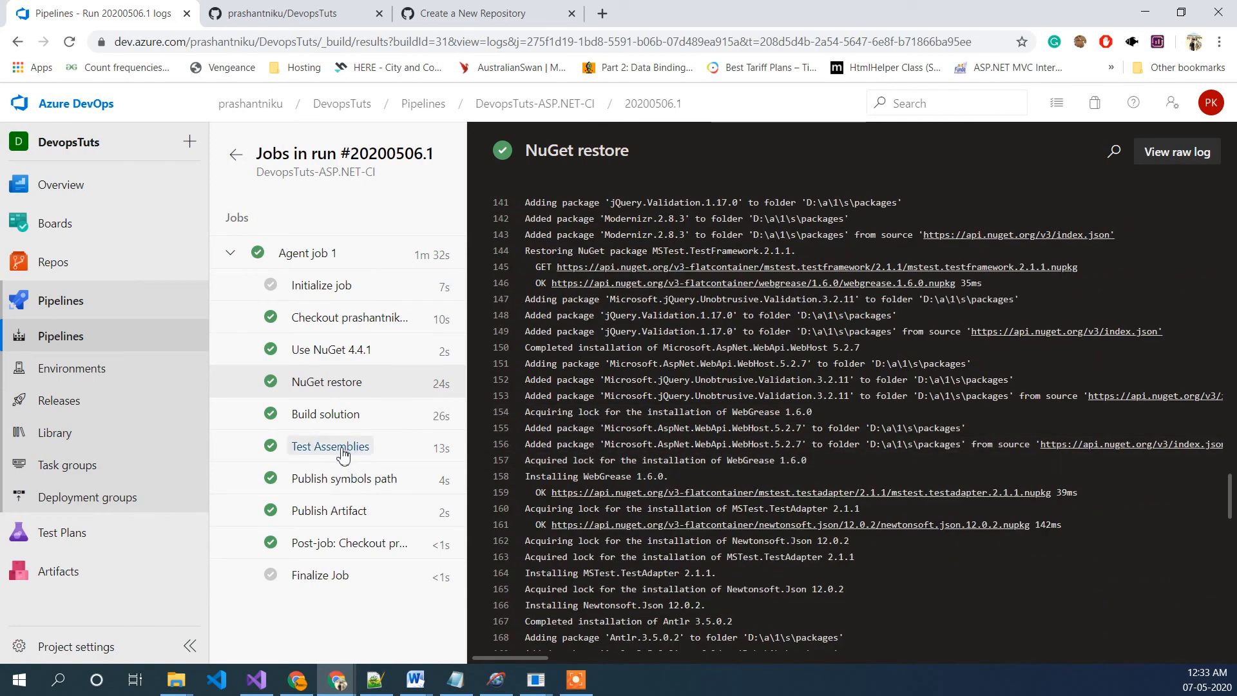
Step: Read the Build solution log through to the build result at its end
{"action": "left_click", "coordinate": [328, 414]}
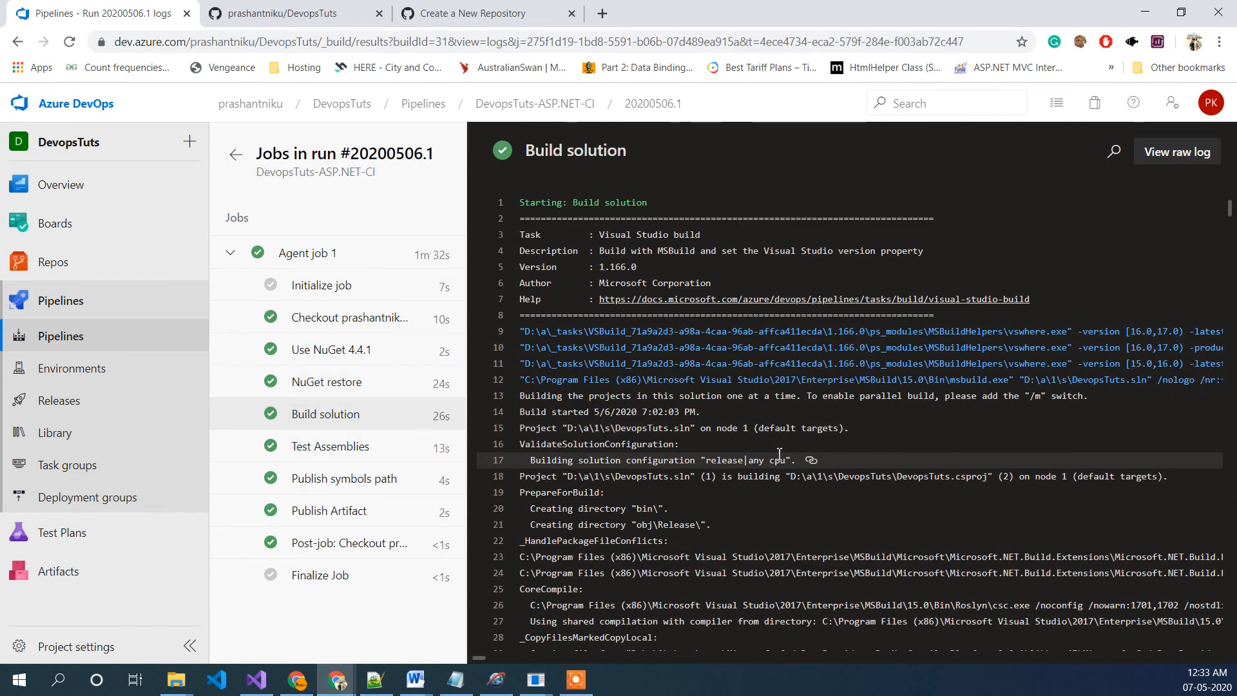
{"action": "scroll", "coordinate": [829, 432], "scroll_direction": "down", "scroll_amount": 14}
{"action": "scroll", "coordinate": [829, 432], "scroll_direction": "down", "scroll_amount": 20}
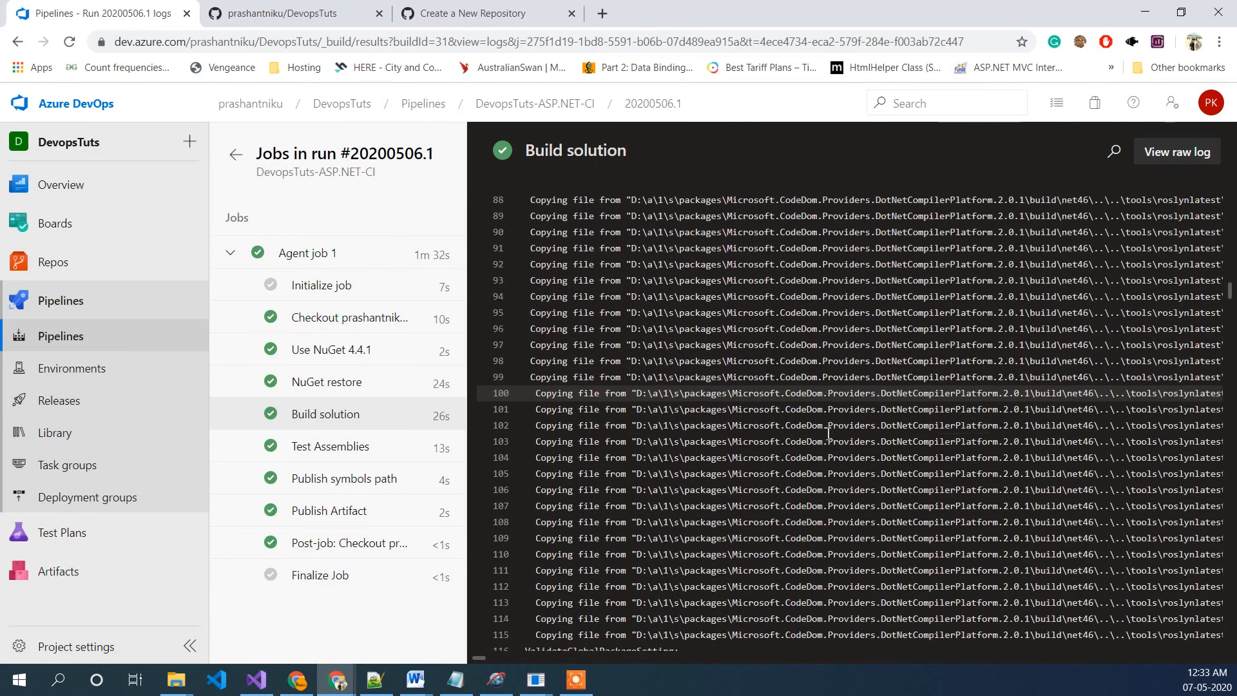
{"action": "scroll", "coordinate": [834, 444], "scroll_direction": "up", "scroll_amount": 17}
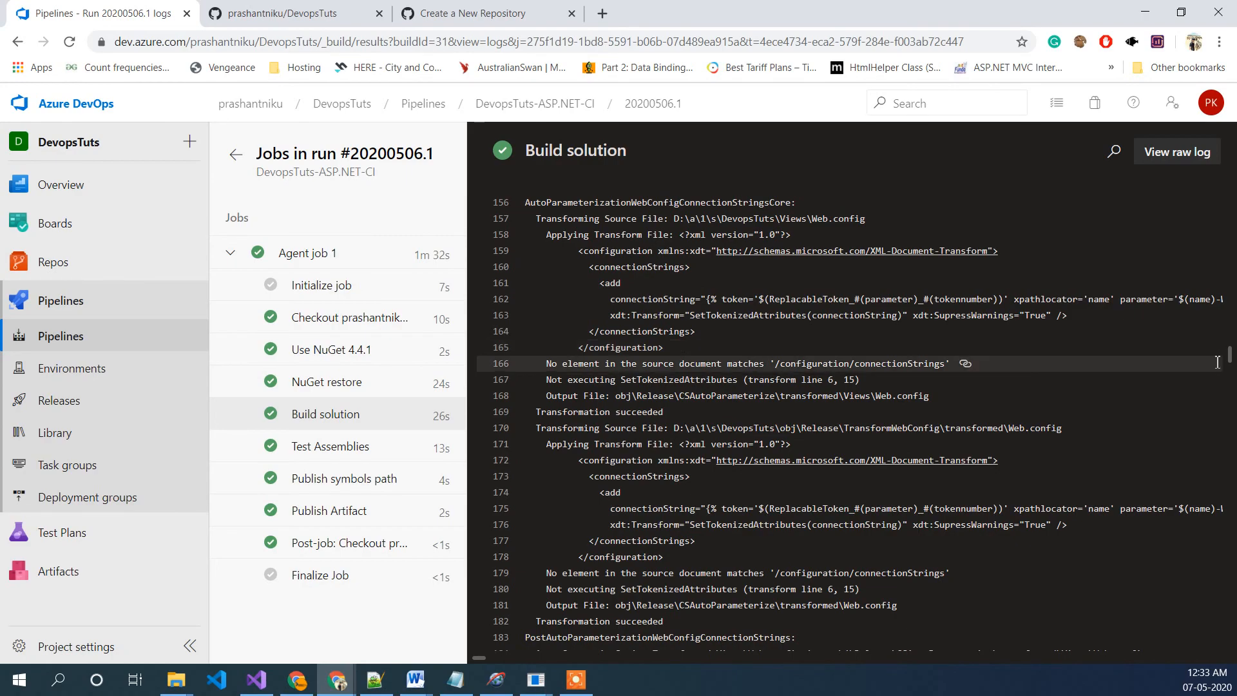
{"action": "scroll", "coordinate": [1230, 353], "scroll_direction": "down", "scroll_amount": 16}
{"action": "left_click_drag", "start_coordinate": [1230, 414], "coordinate": [1229, 646]}
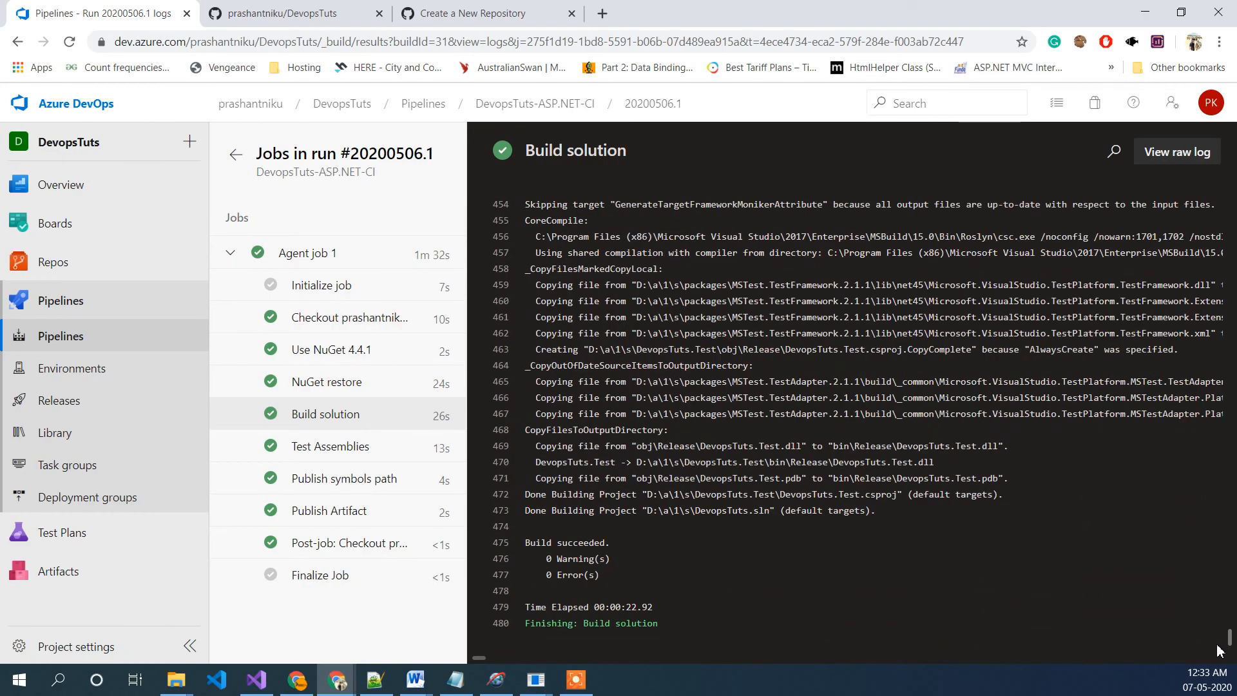
{"action": "left_click", "coordinate": [628, 544]}
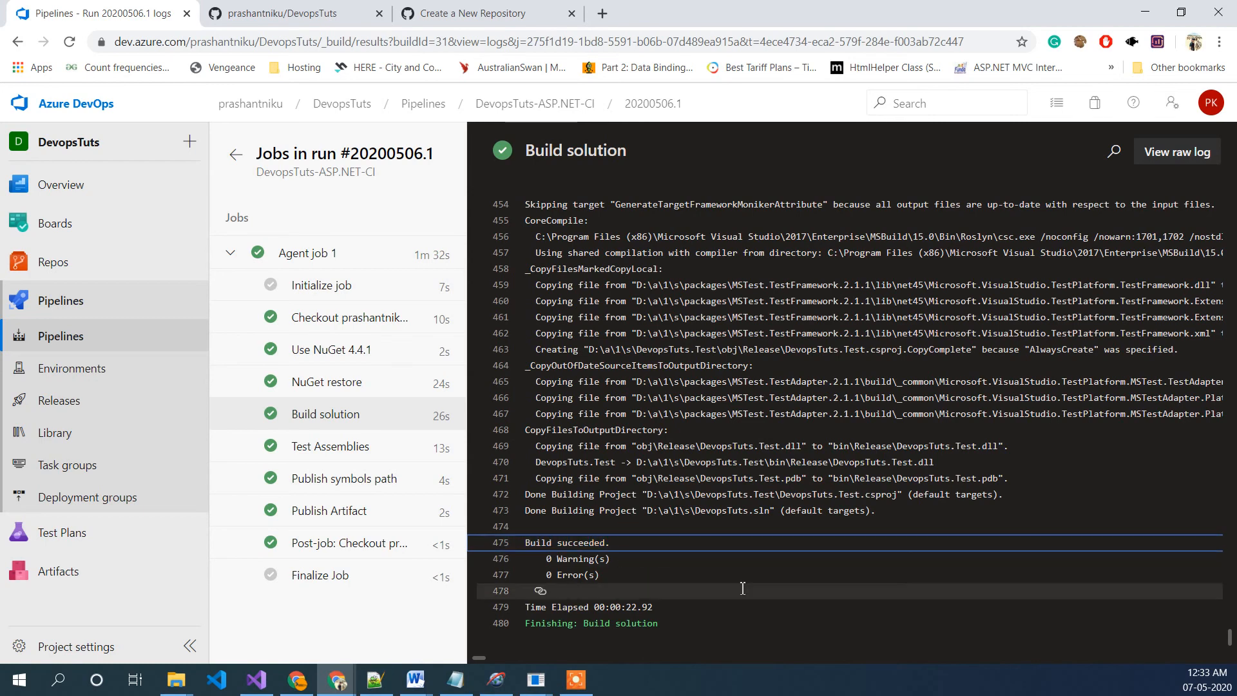
Step: Examine the Post-job: Checkout and Finalize Job logs of Agent job 1
{"action": "left_click", "coordinate": [344, 548]}
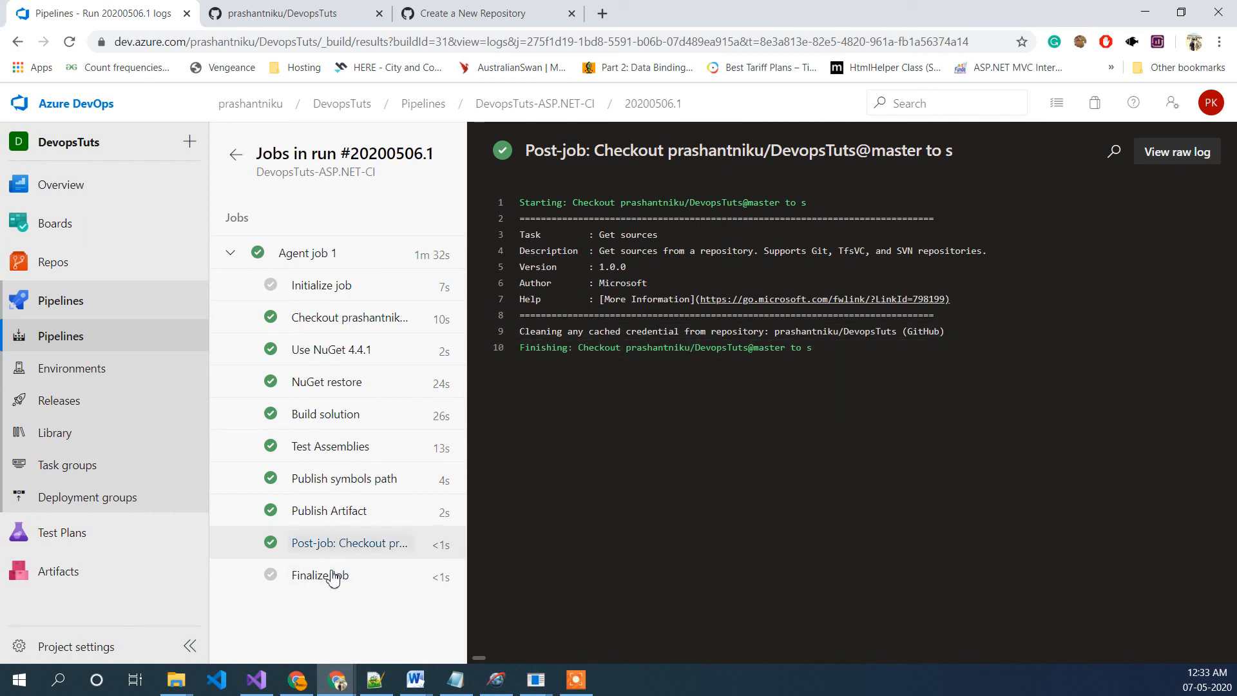
{"action": "left_click", "coordinate": [313, 580]}
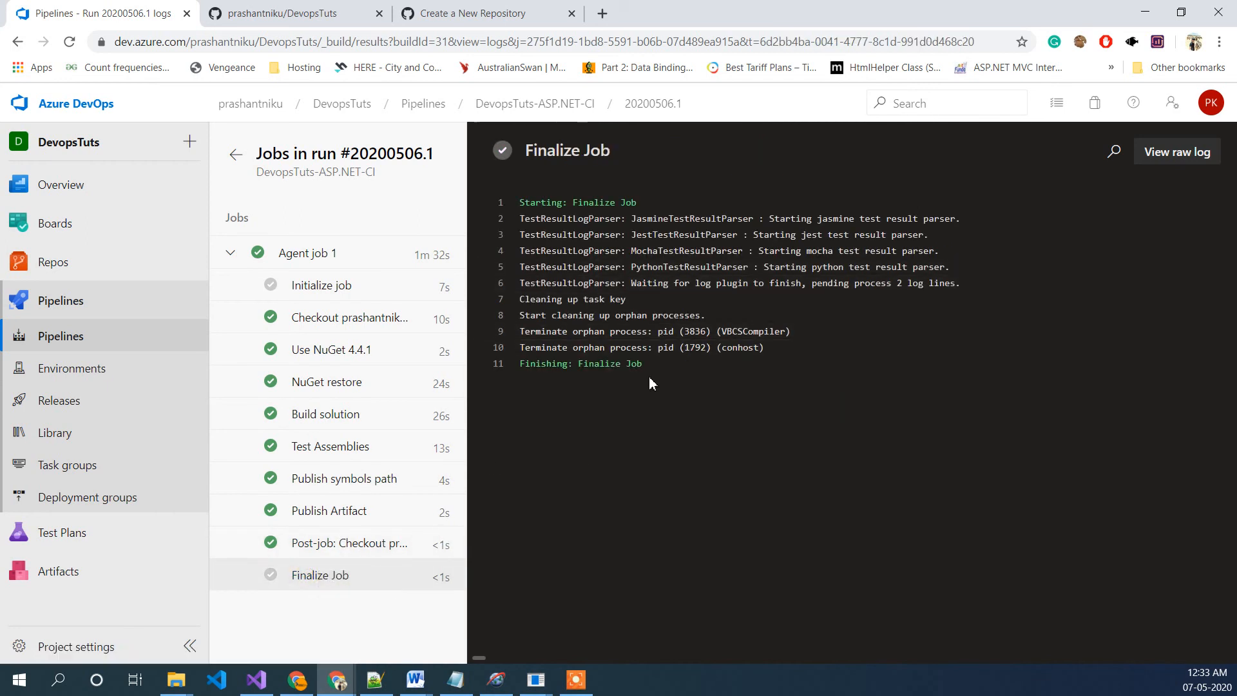
{"action": "left_click_drag", "start_coordinate": [634, 360], "coordinate": [521, 364]}
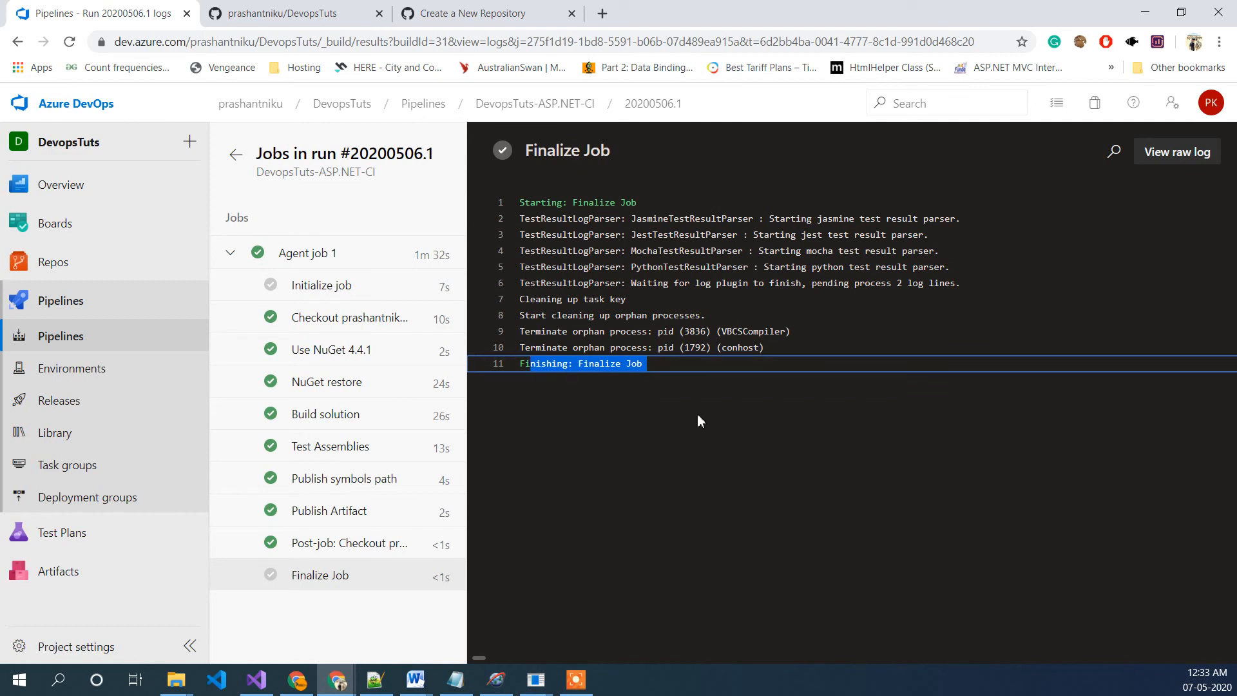
{"action": "left_click", "coordinate": [698, 414]}
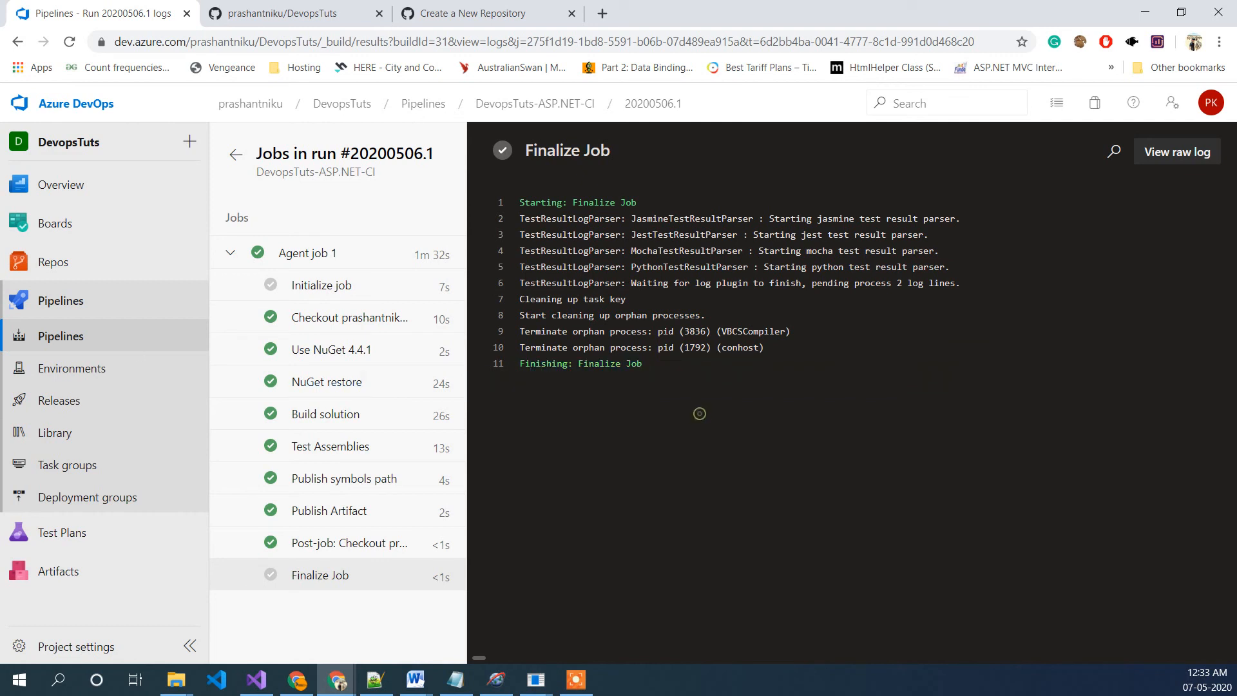
Step: Return to the project's pipelines list and open the DevopsTuts-ASP.NET-CI pipeline
{"action": "left_click", "coordinate": [87, 340]}
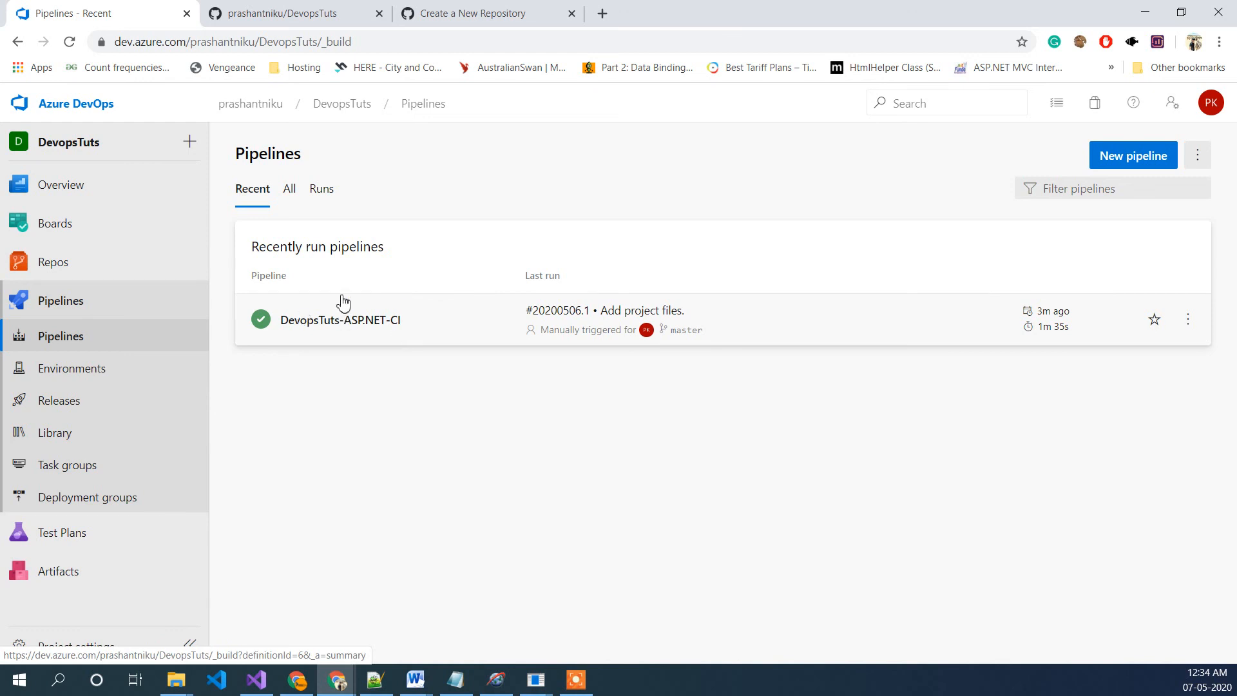
{"action": "left_click", "coordinate": [302, 319]}
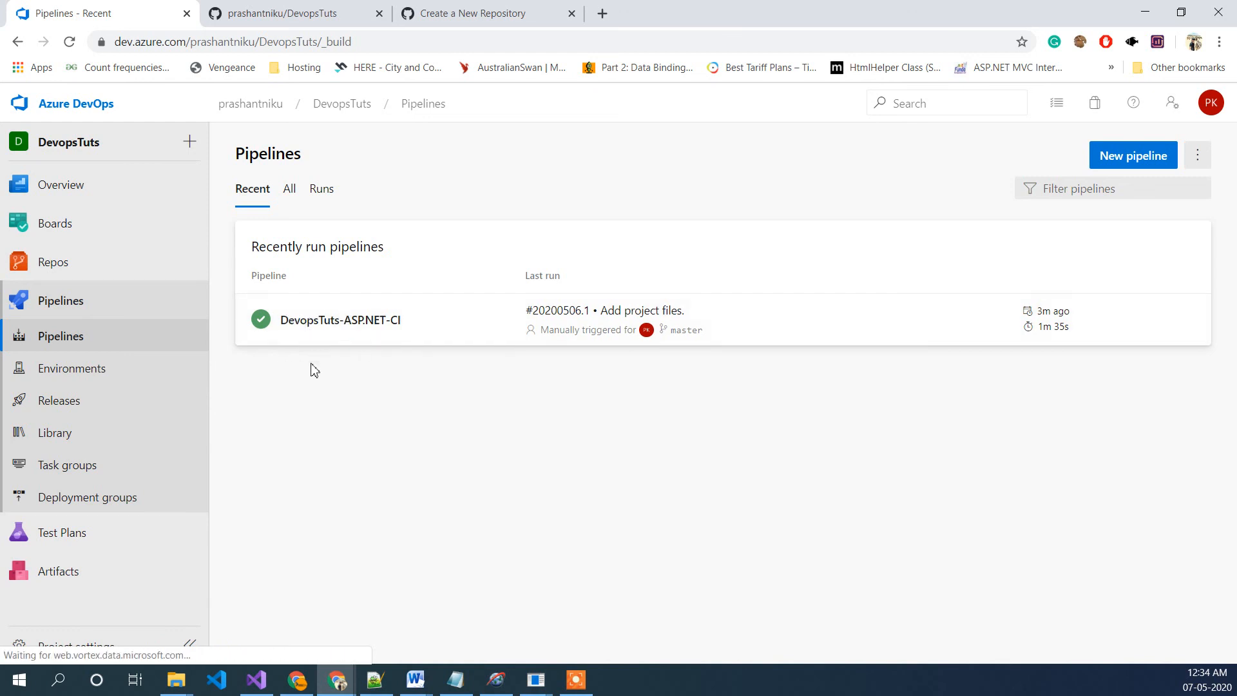